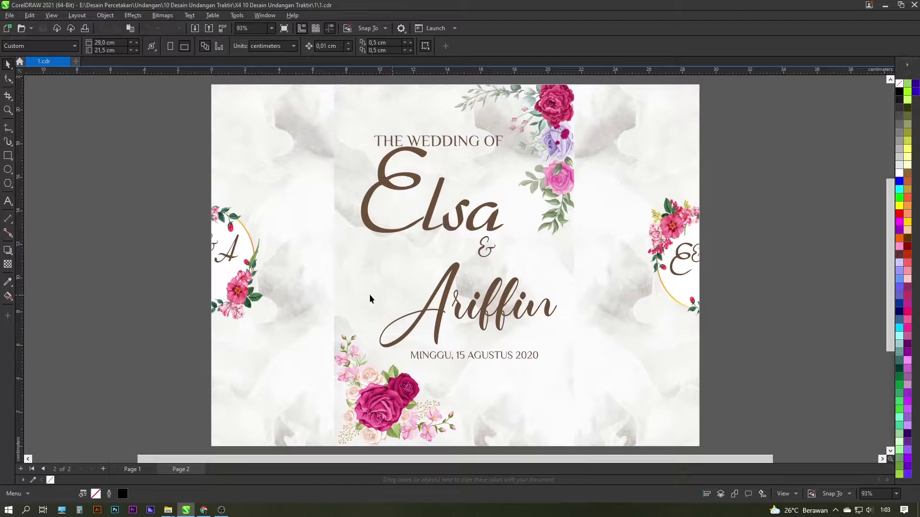
Switch to the Chrome window showing YouTube results for '10 UNDANGAN'
click(210, 506)
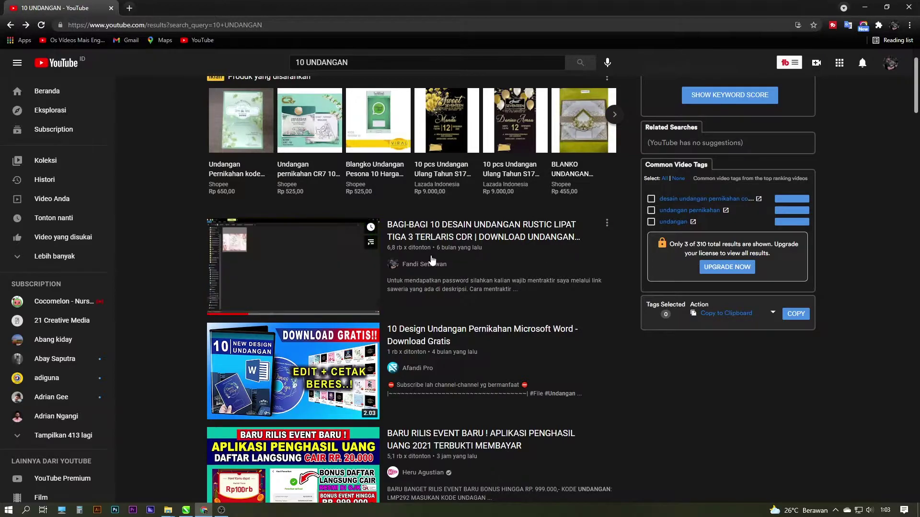
Return from Chrome to the CorelDRAW Elsa & Ariffin invitation with Alt+Tab
key(alt+Tab)
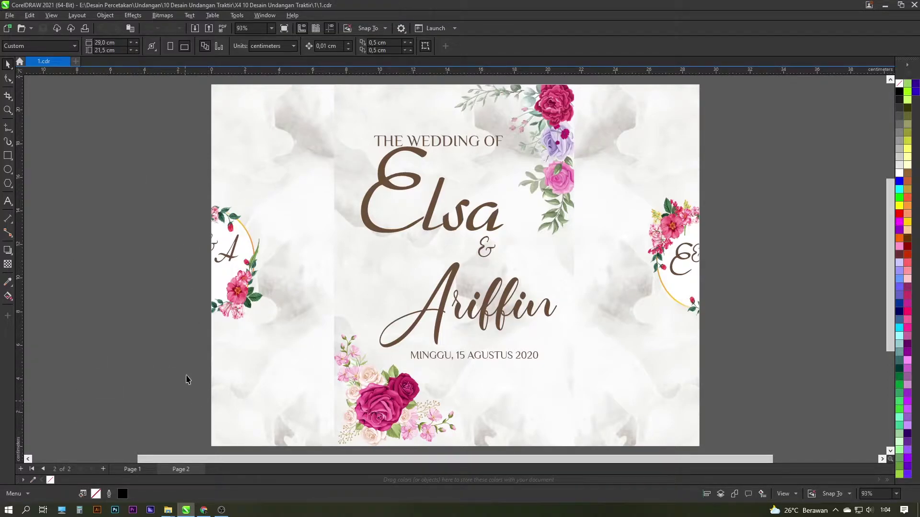
Bring the X4 invitation folder window forward in File Explorer
mouse_move(168, 509)
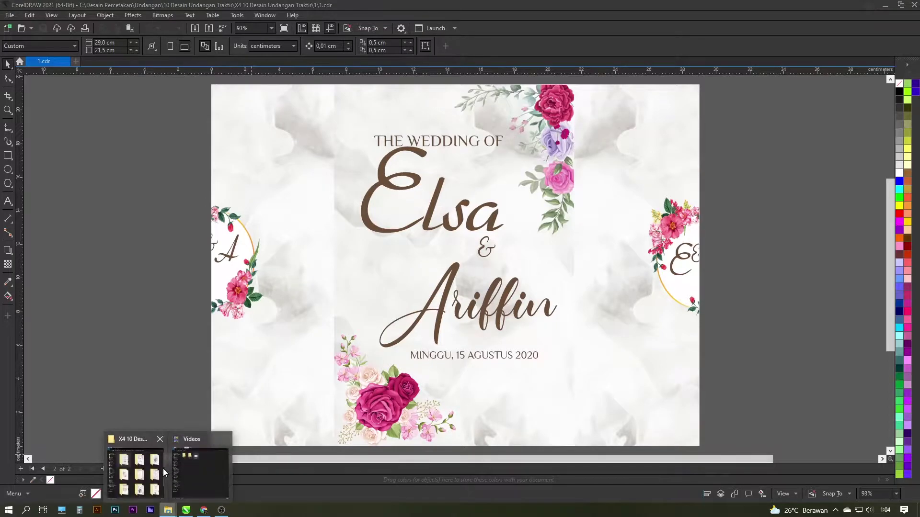
click(165, 471)
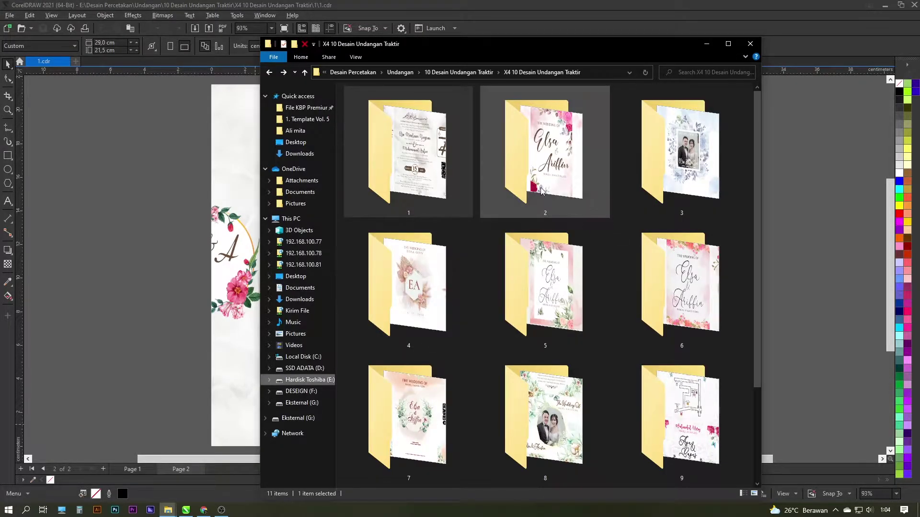
scroll(544, 225, down, 2)
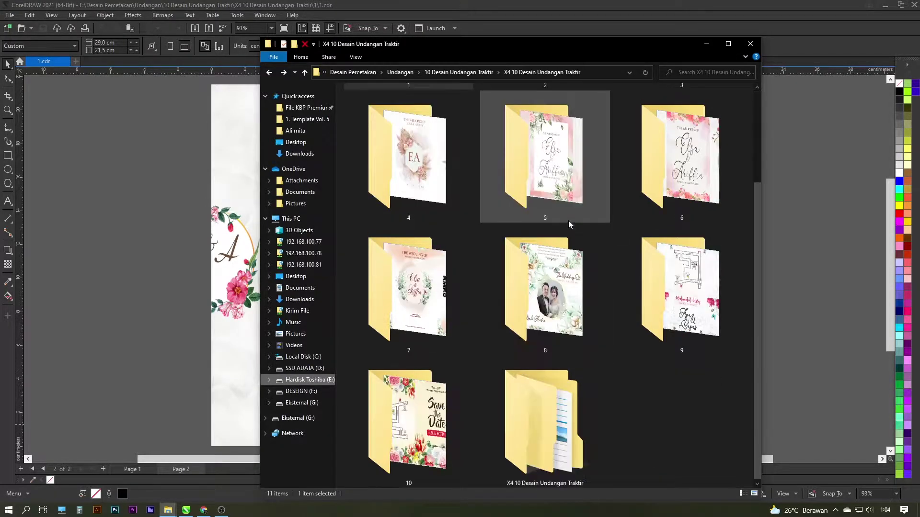
right_click(653, 404)
key(Escape)
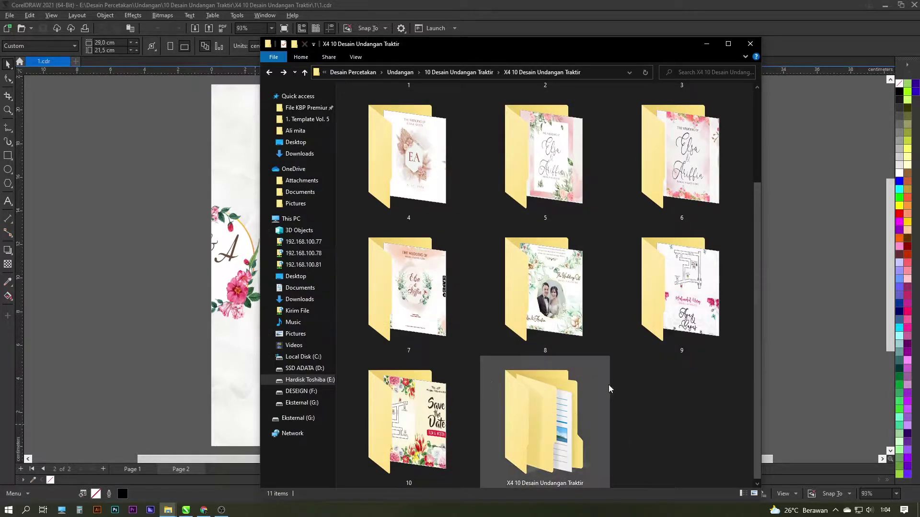
Go up to '10 Desain Undangan Traktir', view extra large icons, and select the X4 archive
click(458, 72)
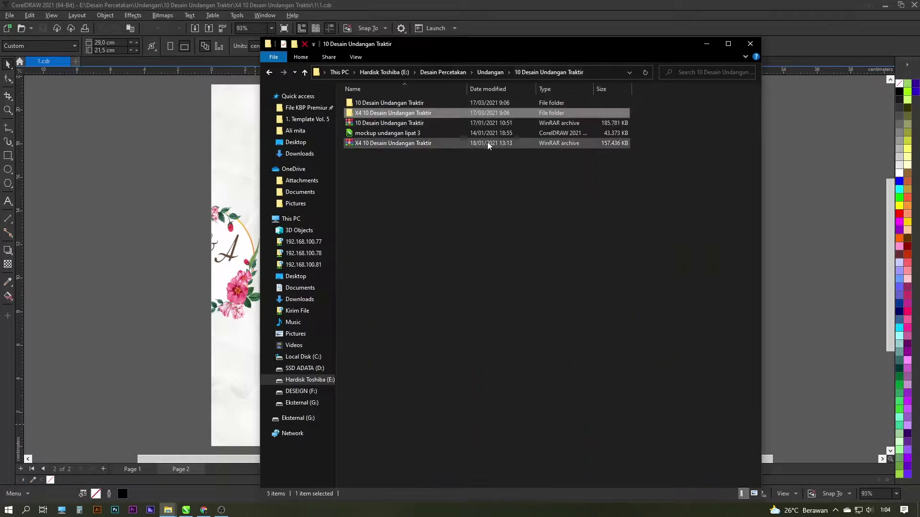
click(415, 147)
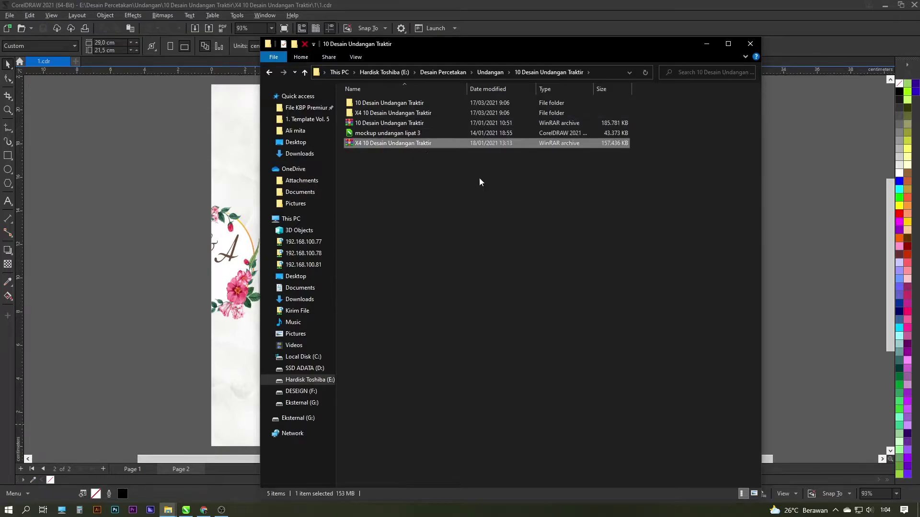
right_click(481, 181)
click(653, 181)
click(568, 307)
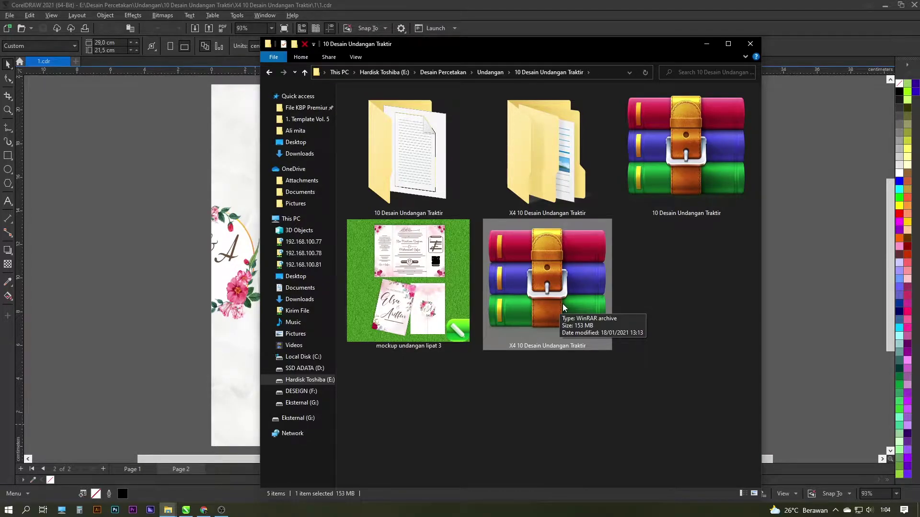
Extract the X4 archive to 'X4 10 Desain Undangan Traktir\', choosing Rename All for conflicts
right_click(563, 307)
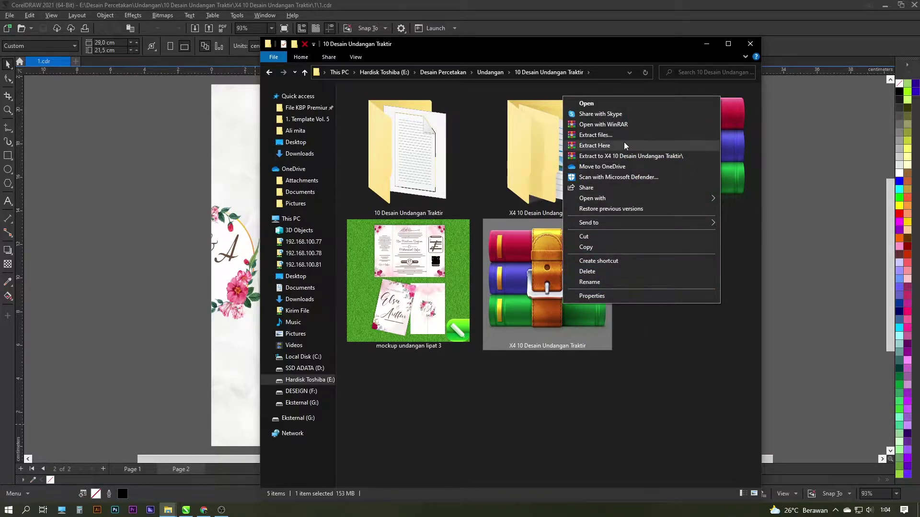
click(623, 155)
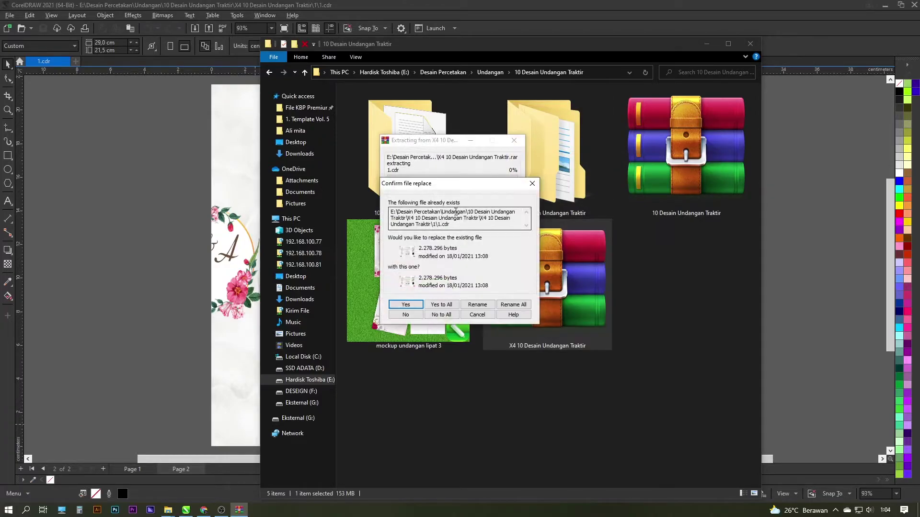
click(512, 306)
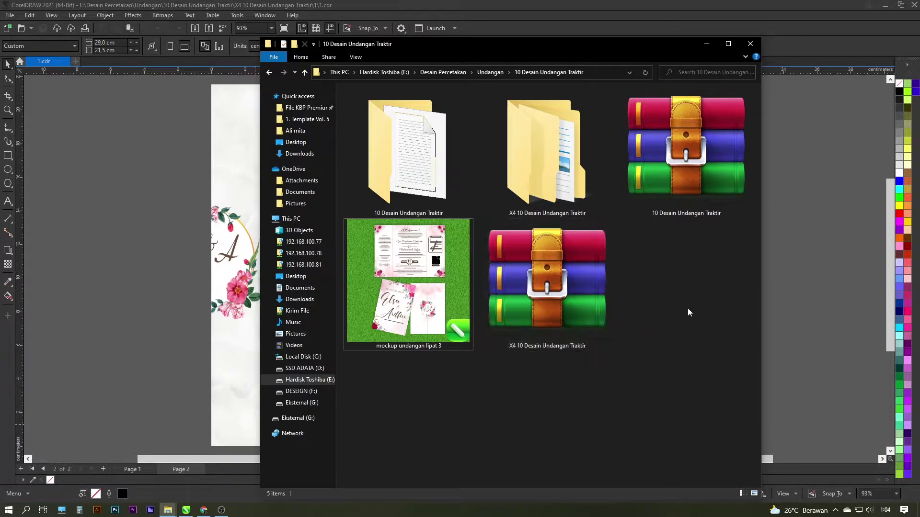
key(alt+Tab)
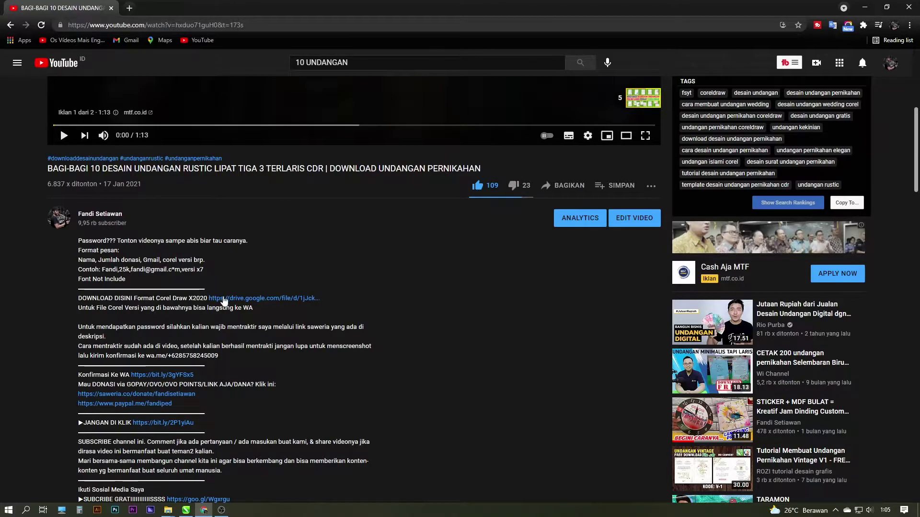
scroll(337, 314, down, 1)
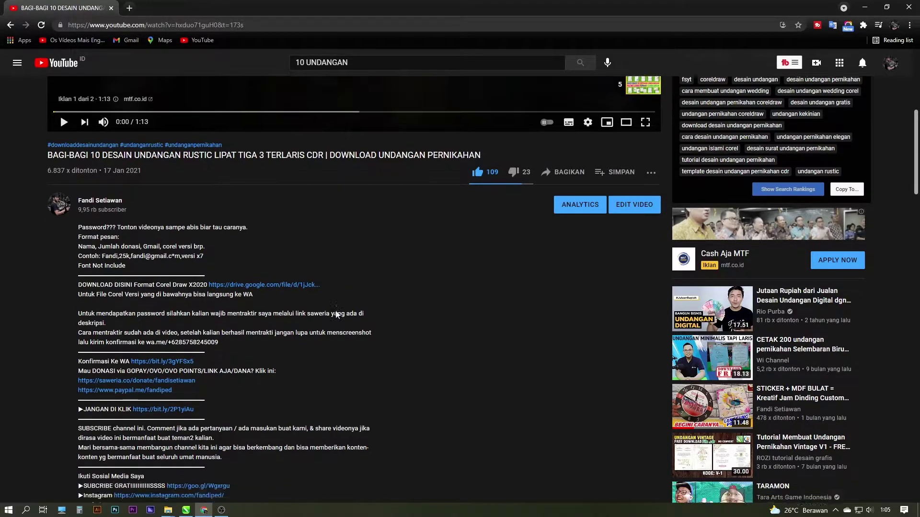
scroll(335, 312, down, 8)
scroll(280, 304, down, 3)
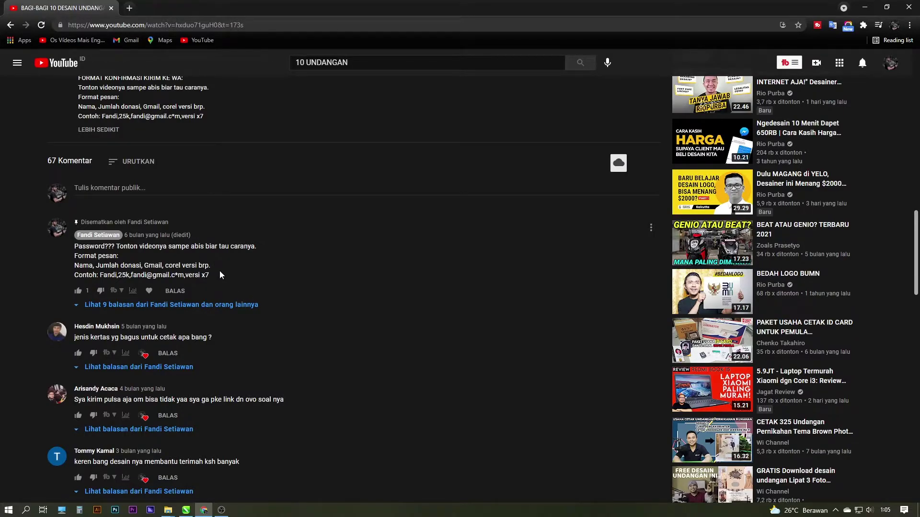
scroll(337, 318, up, 10)
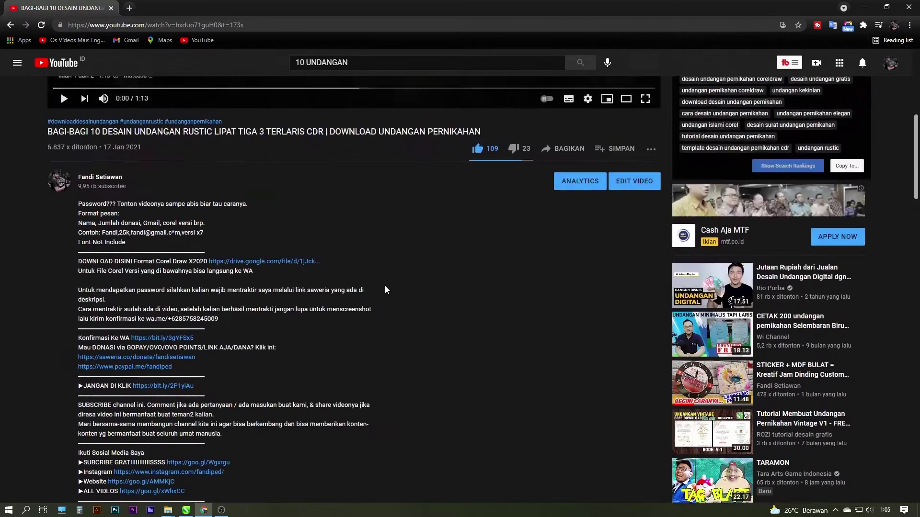
scroll(386, 289, up, 7)
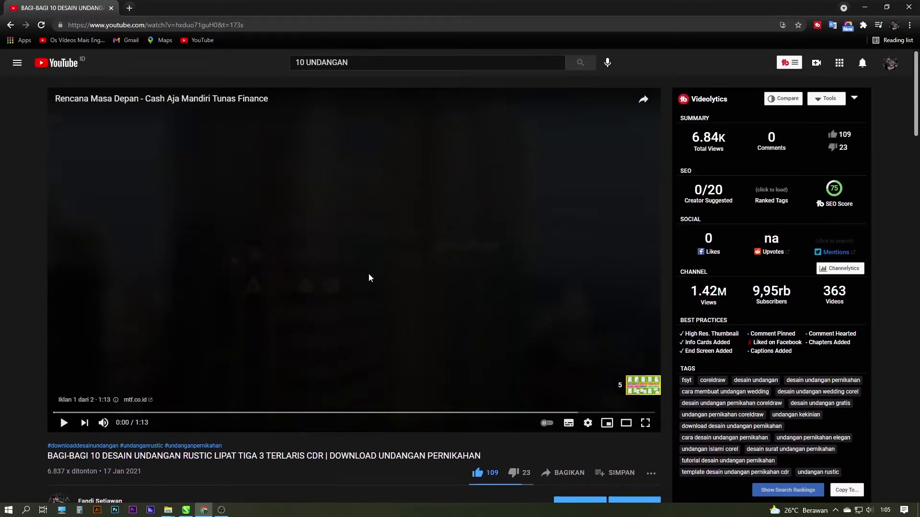
scroll(378, 268, down, 4)
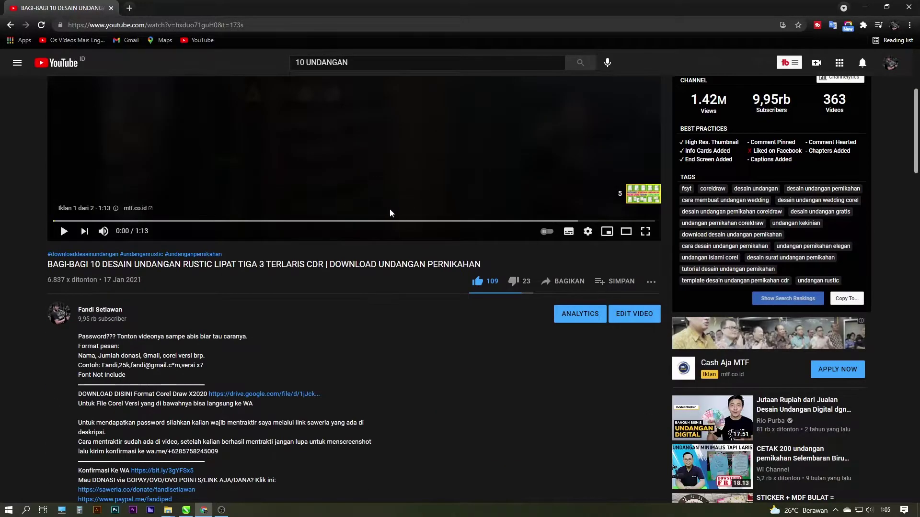
scroll(389, 208, up, 4)
key(alt+Tab)
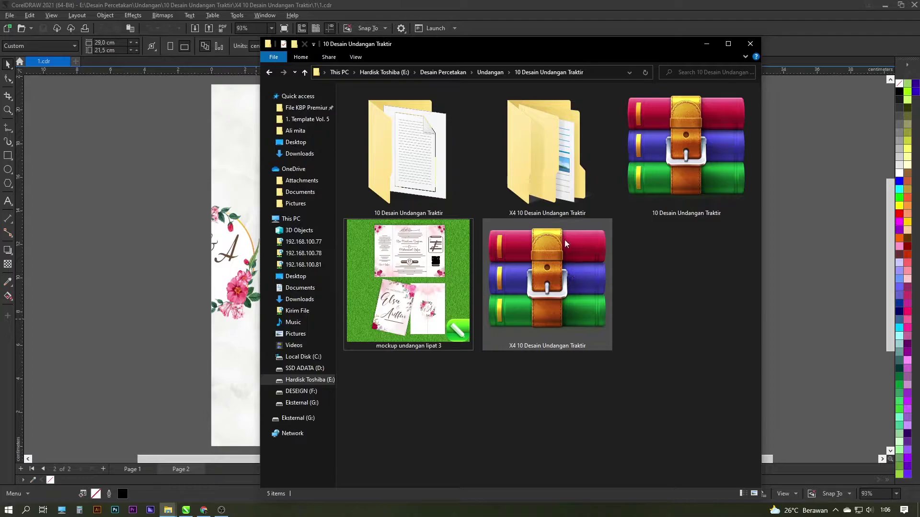
Open folder X4 > 1 and close the 1.cdr document in CorelDRAW
double_click(575, 195)
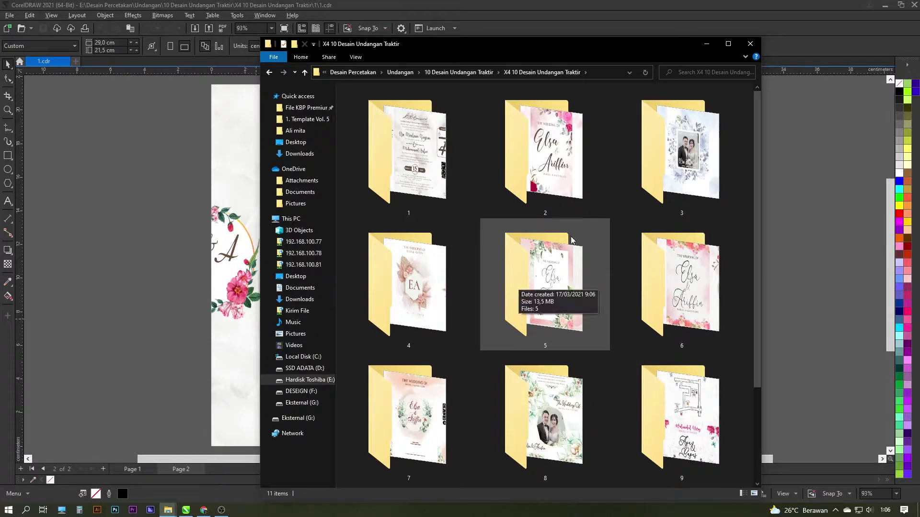
double_click(408, 153)
drag(530, 57, 513, 72)
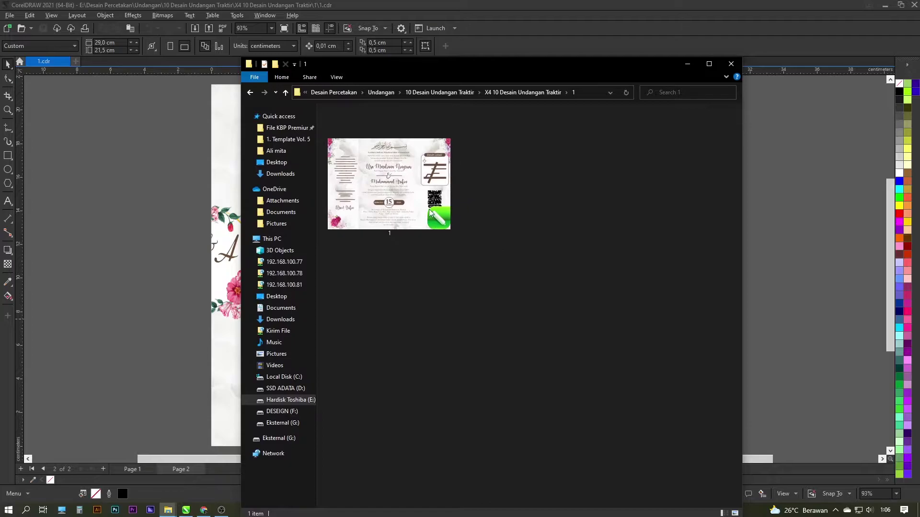
click(197, 178)
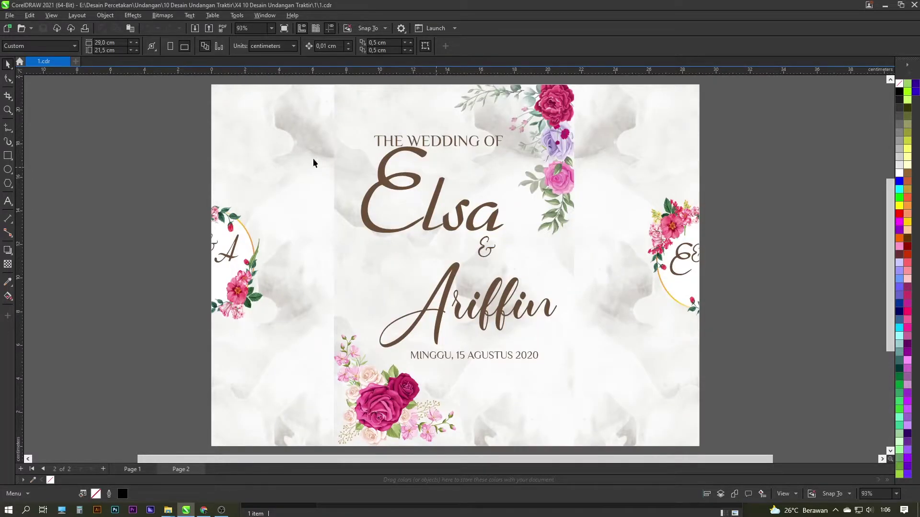
click(66, 62)
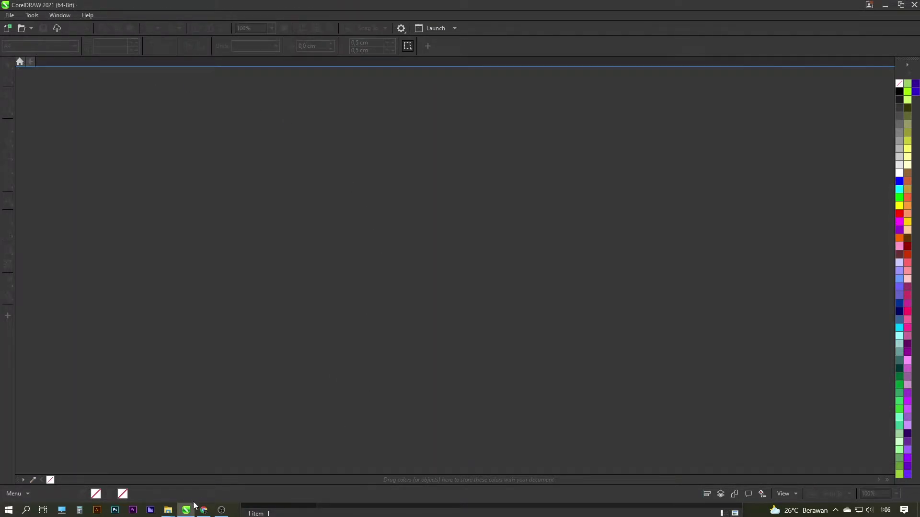
Open design file 1 from the folder 1 window in CorelDRAW
click(168, 510)
click(143, 471)
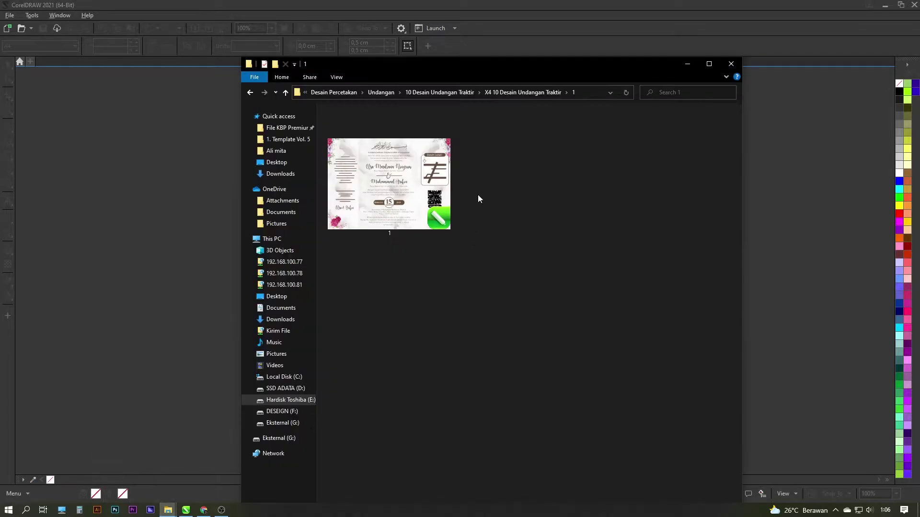
drag(505, 68, 528, 64)
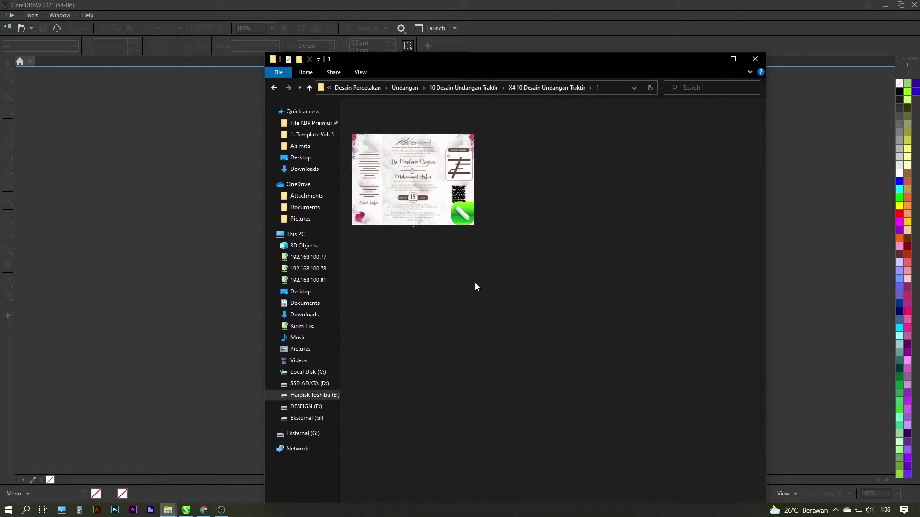
key(ctrl+a)
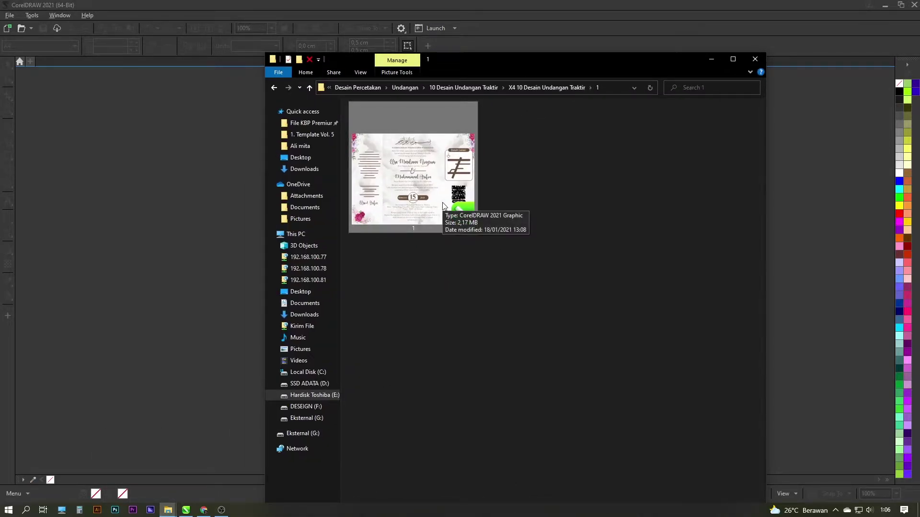
double_click(443, 206)
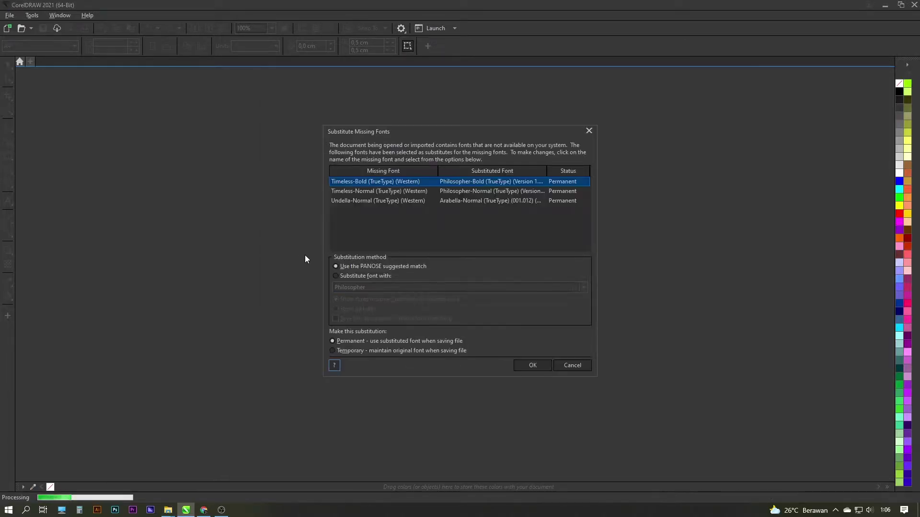
Review the Timeless-Bold, Timeless-Normal and Undella-Normal entries in the missing-fonts list
drag(423, 132, 405, 131)
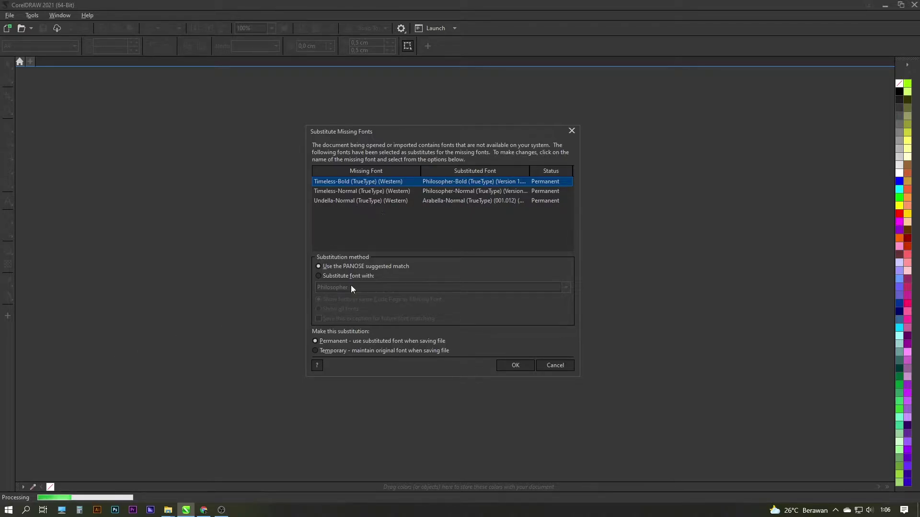
click(342, 193)
click(348, 183)
ctrl+click(353, 203)
ctrl+click(383, 203)
ctrl+click(371, 192)
ctrl+click(351, 193)
Open a new Chrome tab, then select both Timeless missing-font entries in CorelDRAW
click(205, 510)
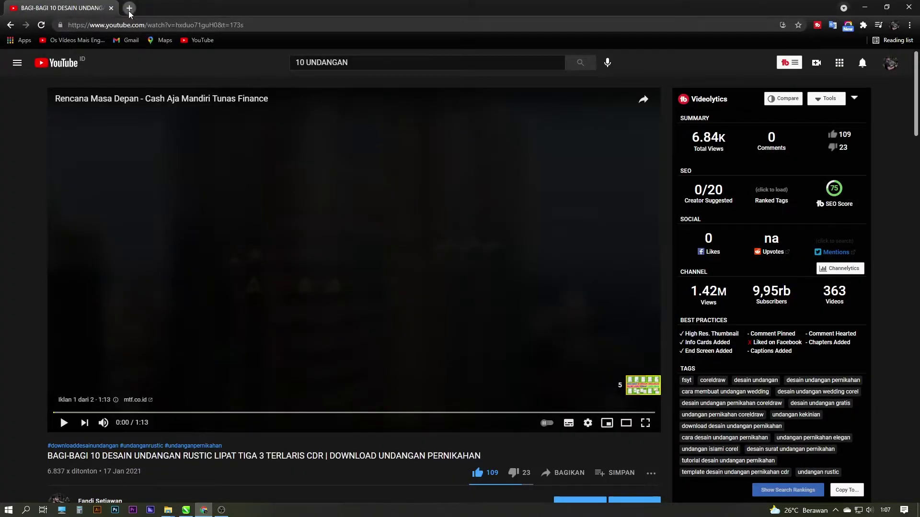
click(129, 8)
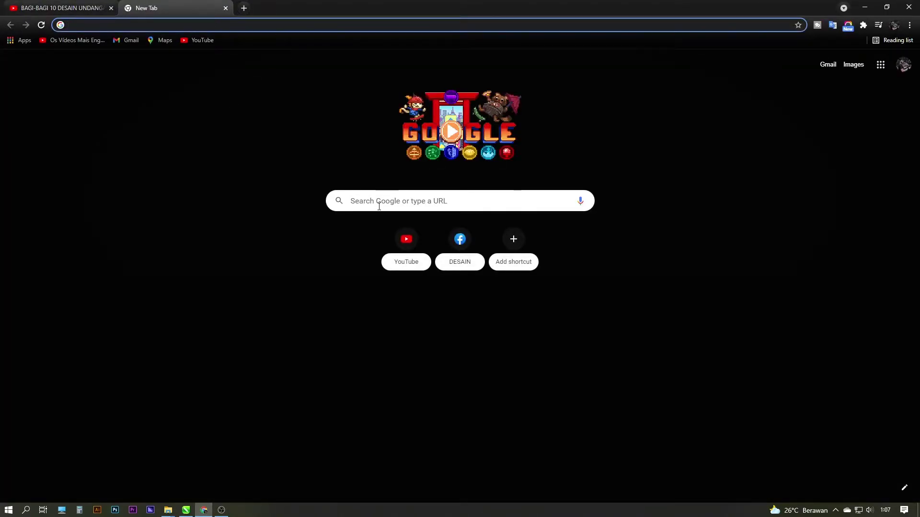
click(201, 513)
click(338, 192)
click(346, 182)
shift+click(345, 191)
key(super)
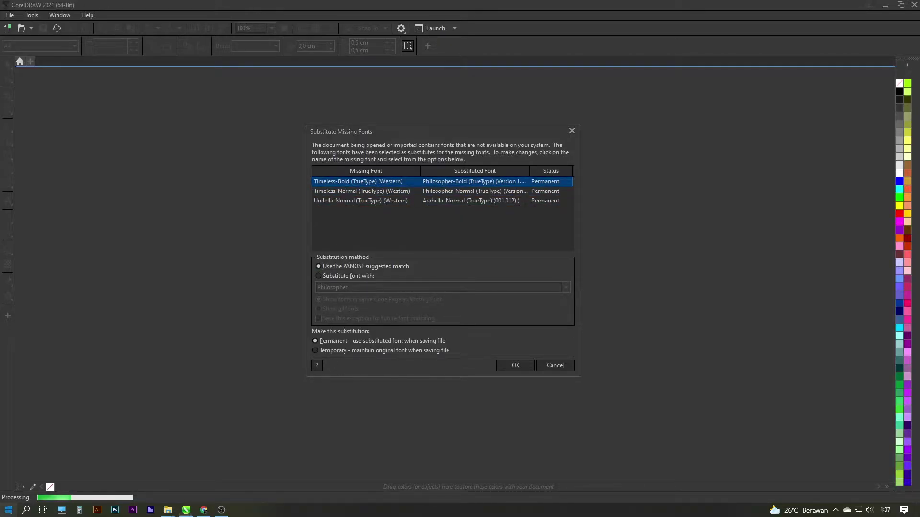
Note 'Timeless Bold' and 'Undella' on two lines in Notepad and copy 'Timeless Bold'
scroll(435, 406, down, 1)
click(382, 440)
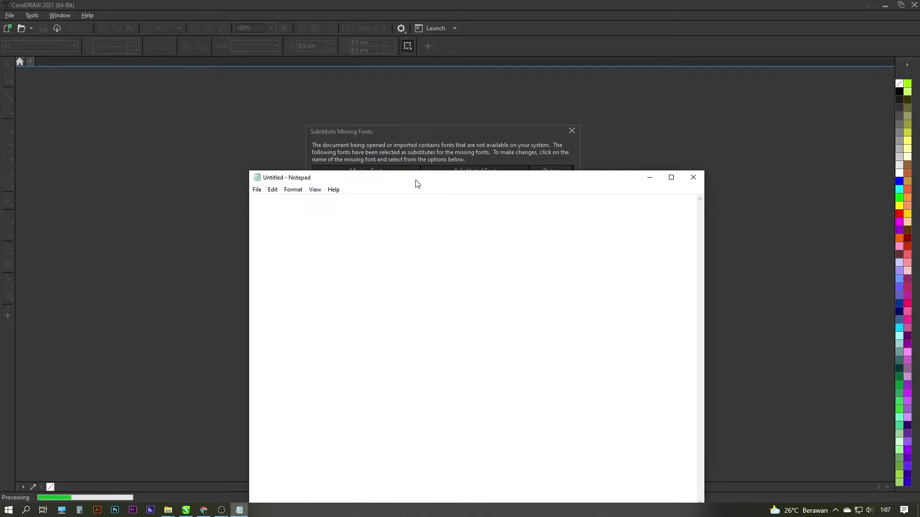
drag(415, 182, 511, 242)
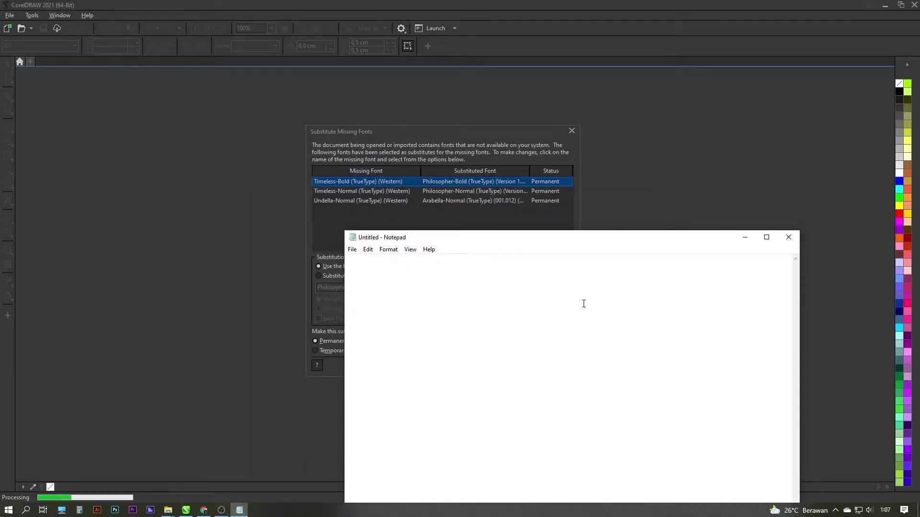
text(Timeless Bold)
key(Return)
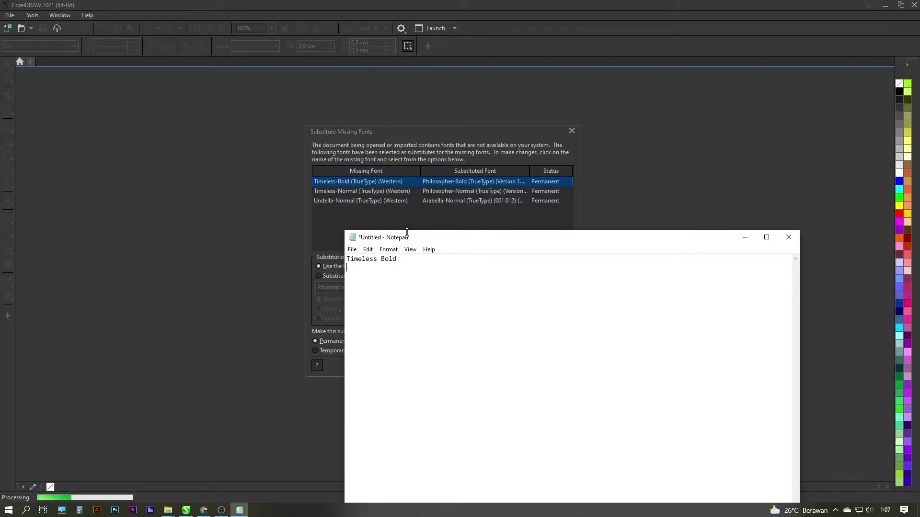
drag(415, 243, 415, 257)
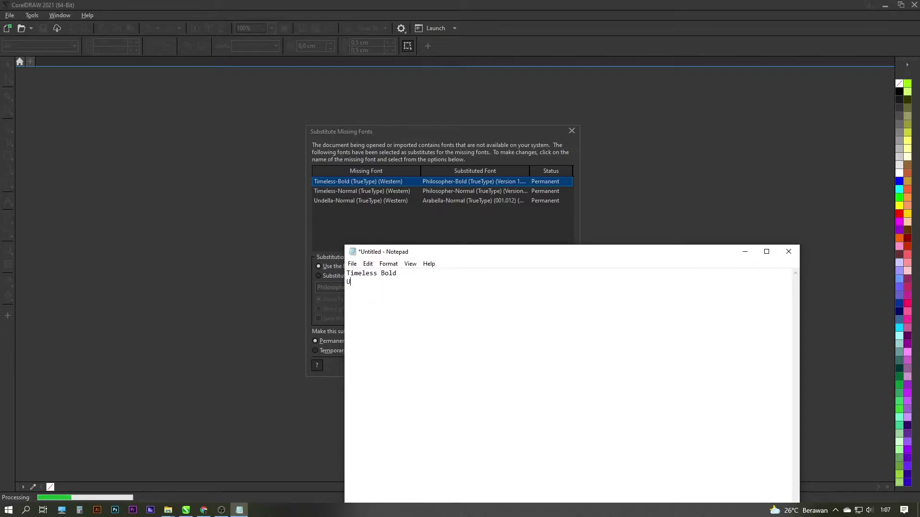
text(lla)
drag(405, 273, 324, 277)
key(ctrl+c)
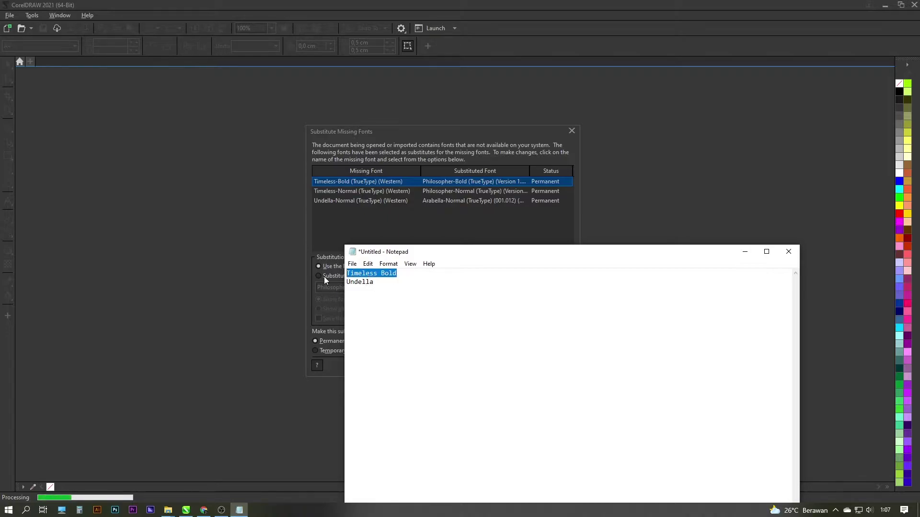
click(203, 509)
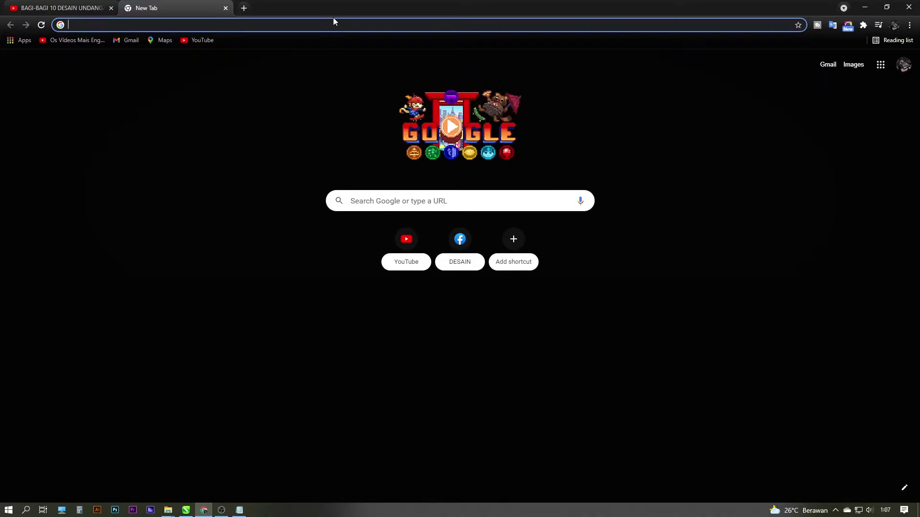
Search 'Timeless Bold font' and open the dafont.com Timeless font page
key(ctrl+v)
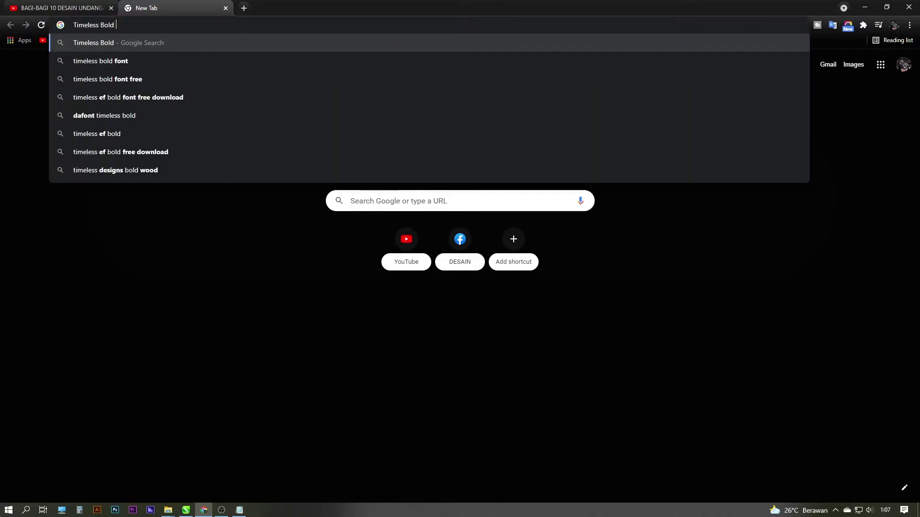
text(font)
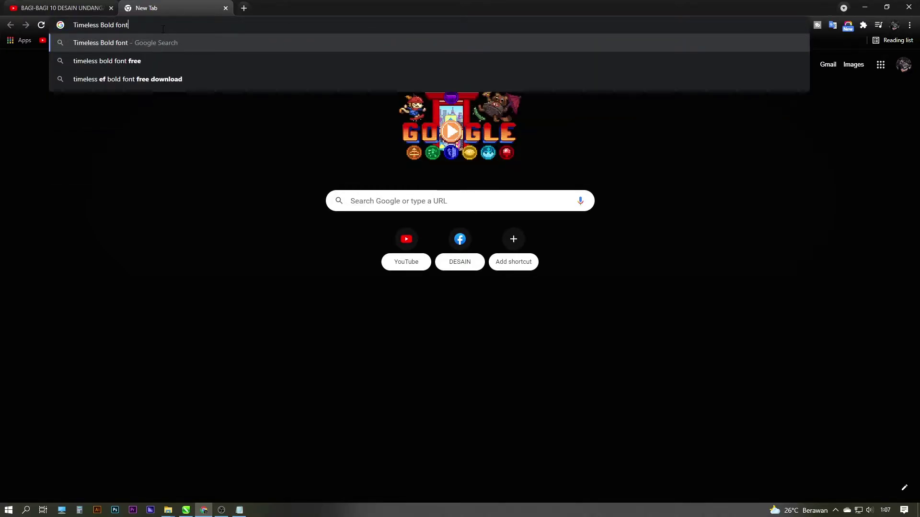
key(Return)
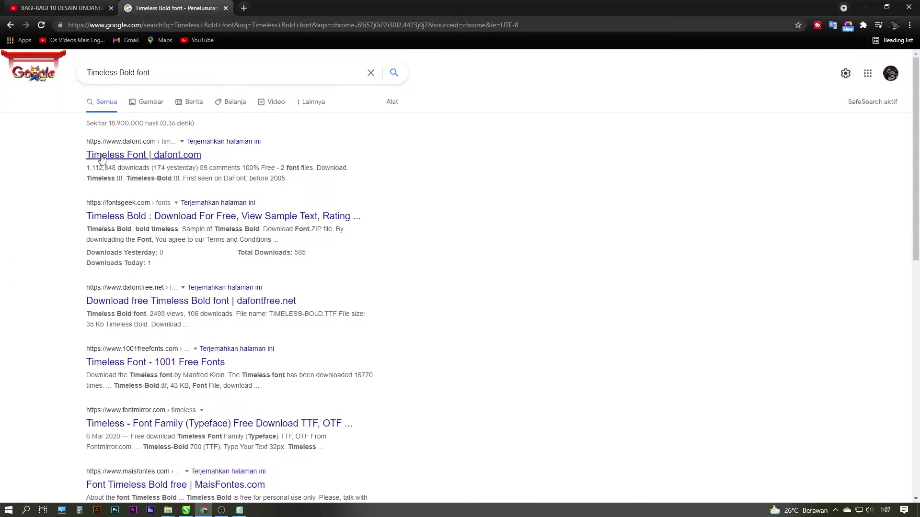
click(137, 156)
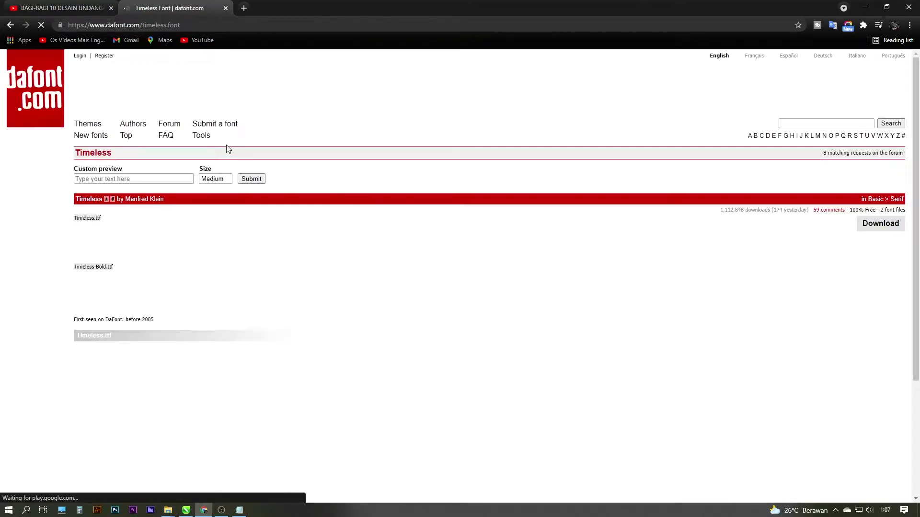
scroll(551, 215, down, 2)
scroll(766, 222, up, 2)
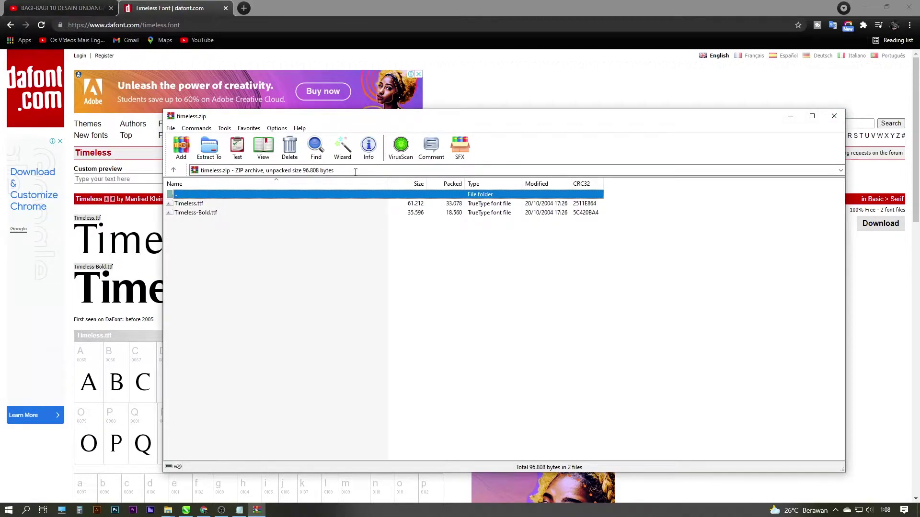
Find timeless.zip through Chrome's Downloads list and open it from its folder
click(812, 116)
click(886, 5)
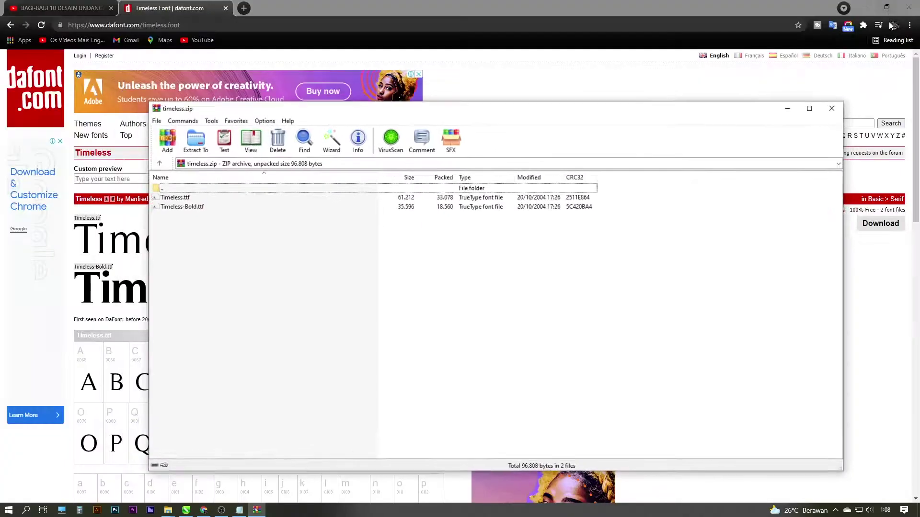
click(832, 115)
click(909, 25)
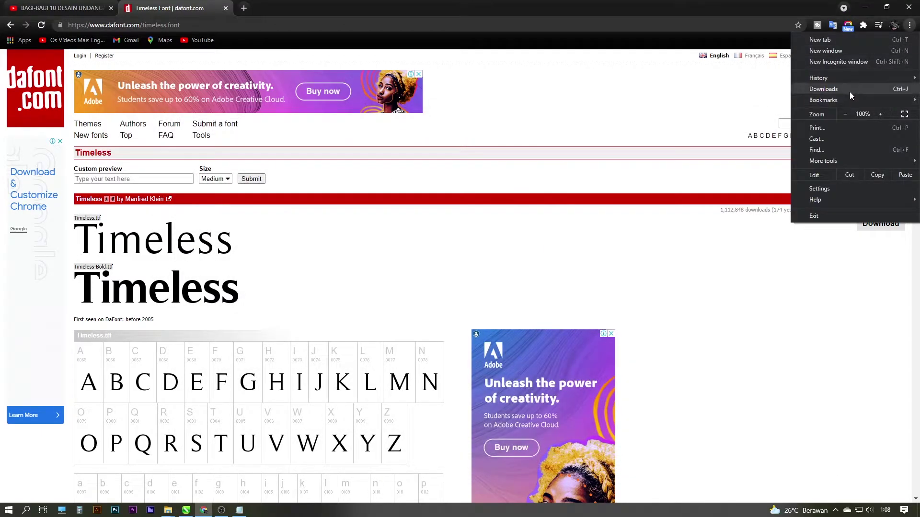
click(851, 89)
click(367, 154)
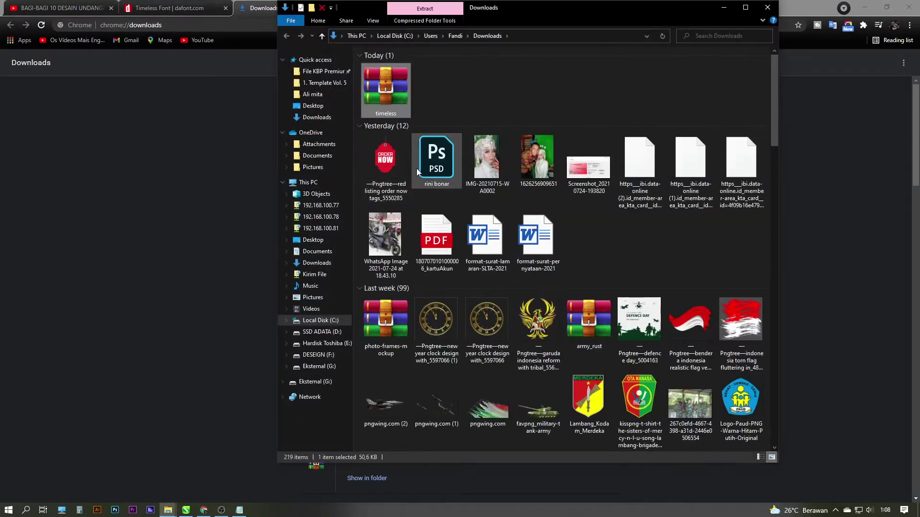
double_click(395, 102)
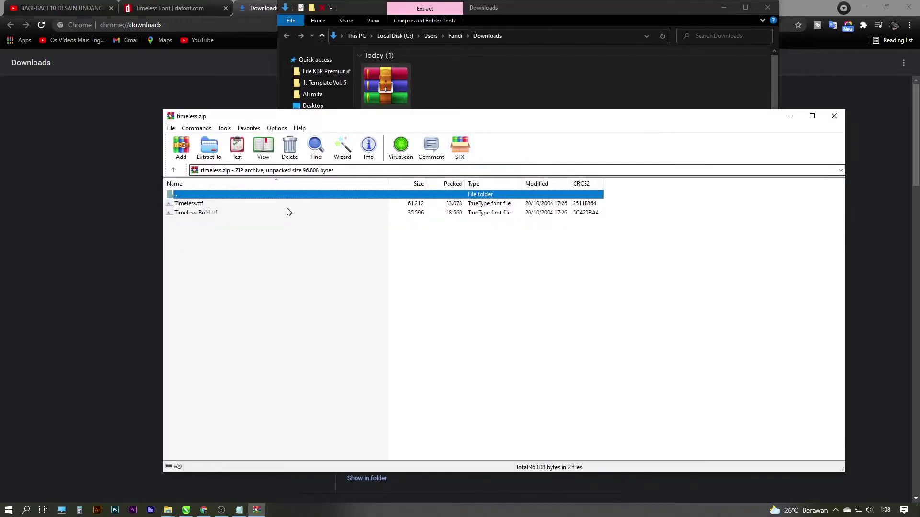
Install Timeless.ttf and Timeless-Bold.ttf, close the archive and folder, and return to dafont
double_click(196, 205)
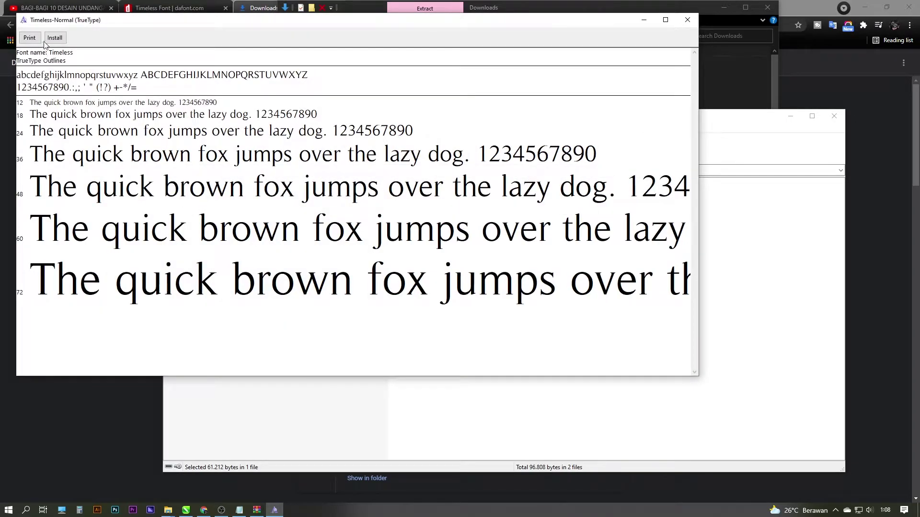
click(54, 39)
click(687, 19)
double_click(216, 213)
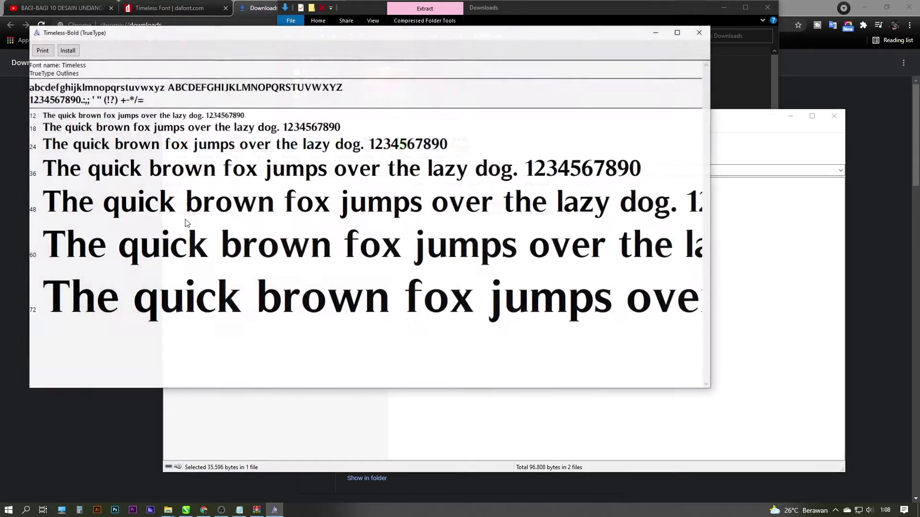
click(68, 51)
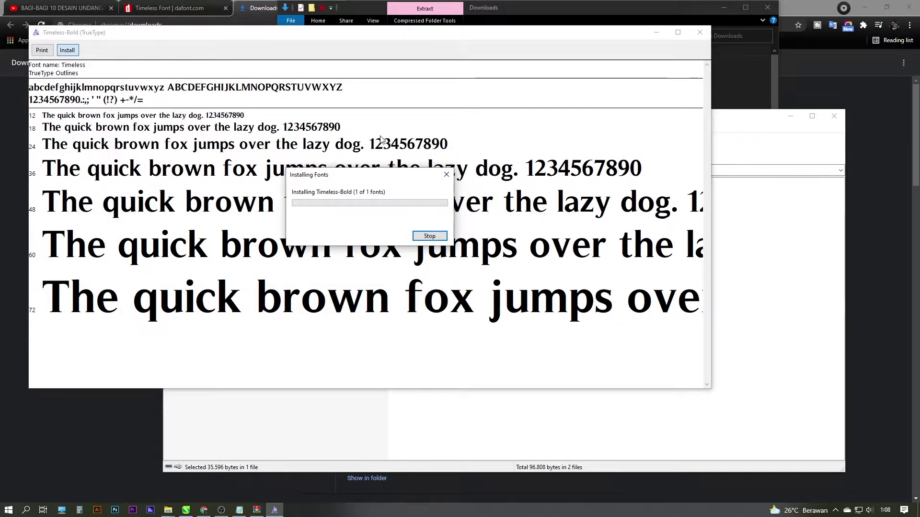
click(700, 32)
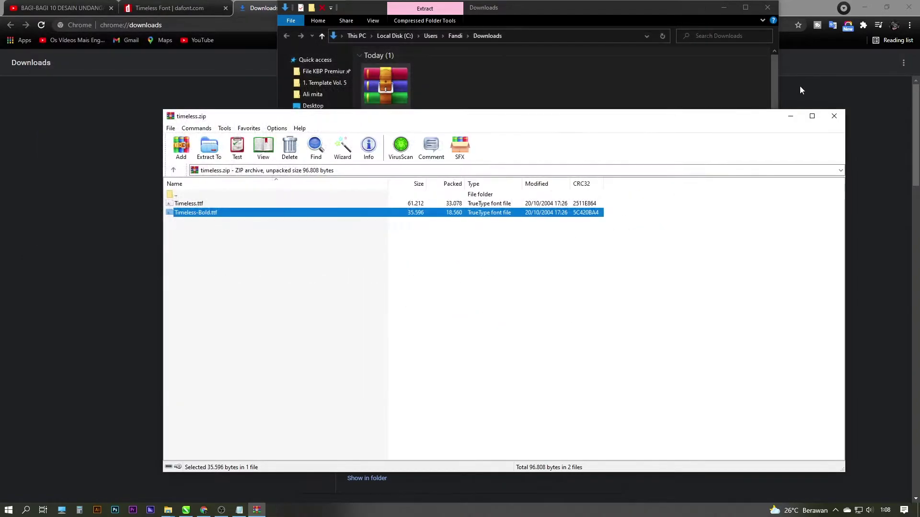
click(834, 116)
click(768, 7)
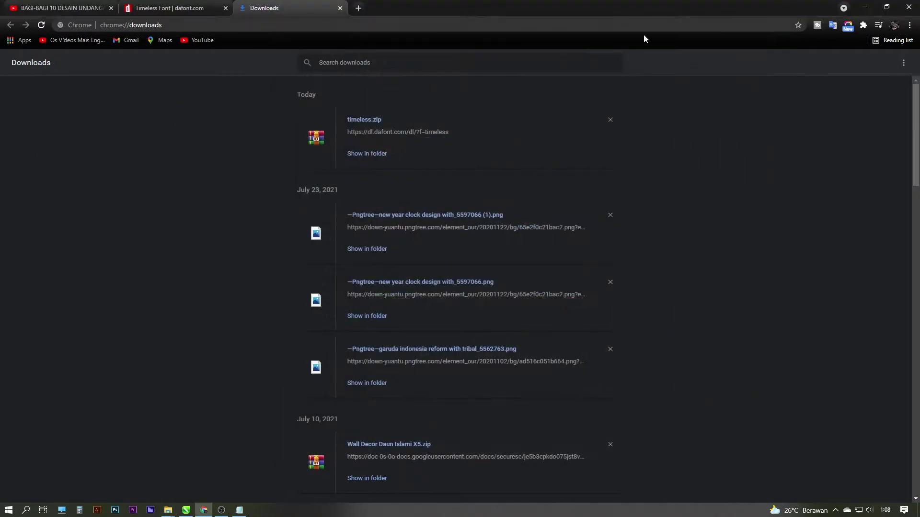
click(163, 8)
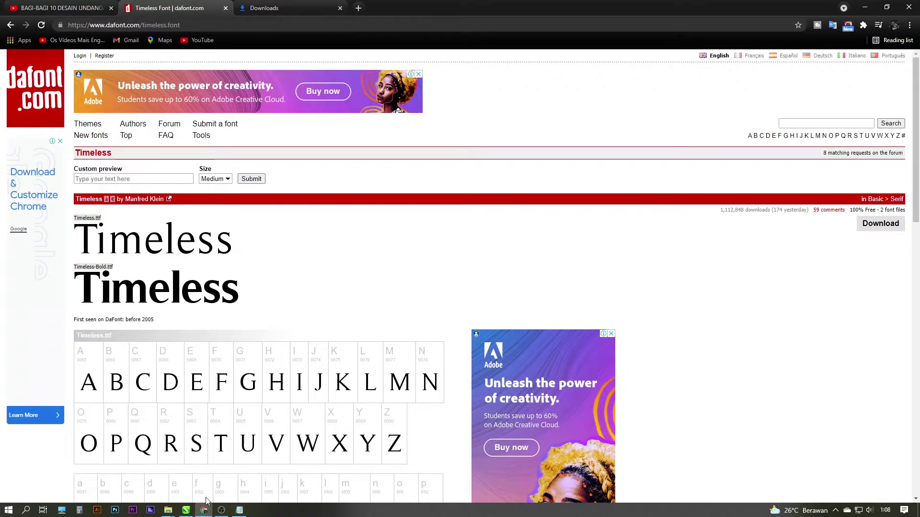
Check the Undella-Normal missing font and copy 'Undella' from the Notepad list
click(186, 510)
click(341, 201)
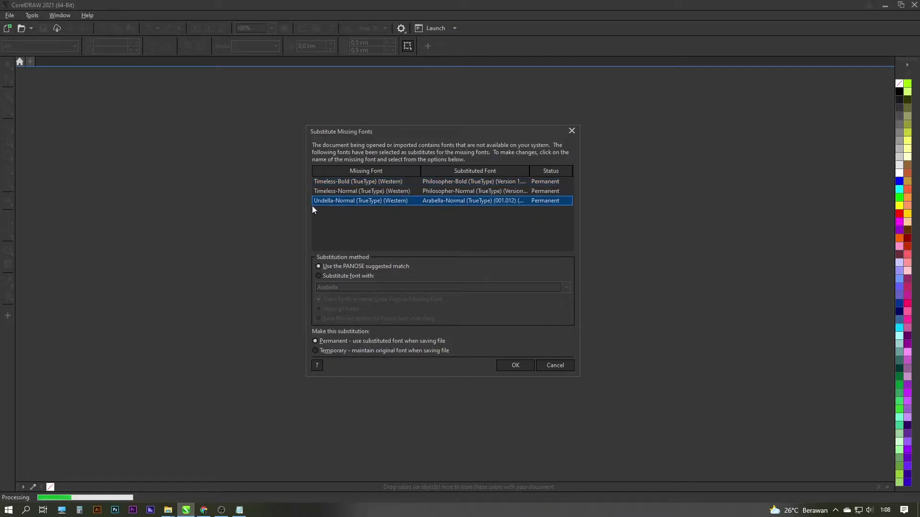
click(239, 510)
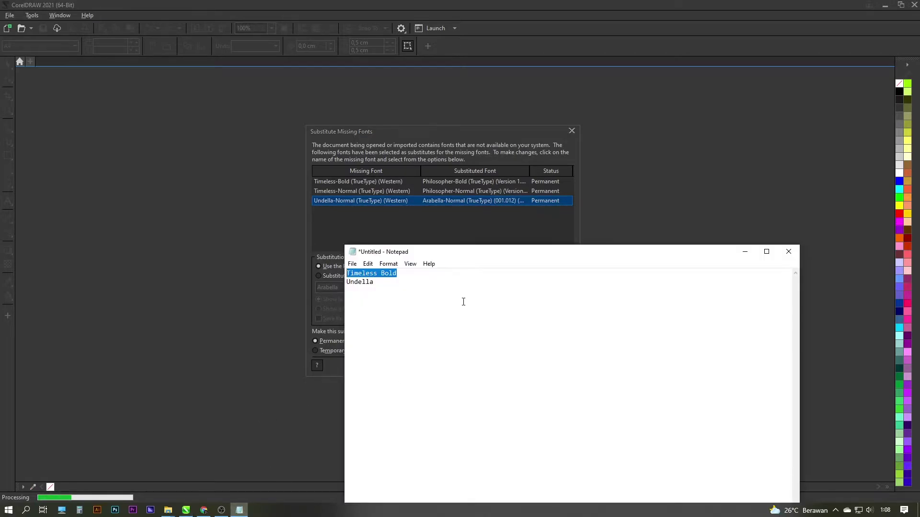
double_click(359, 282)
right_click(365, 285)
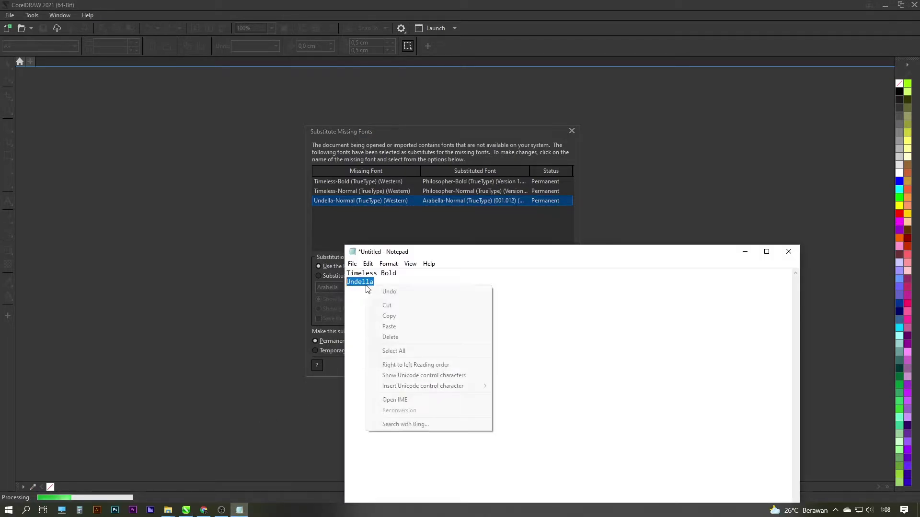
click(380, 315)
Search 'Undella font', open the dafont.com Undella page, and download the font
click(204, 510)
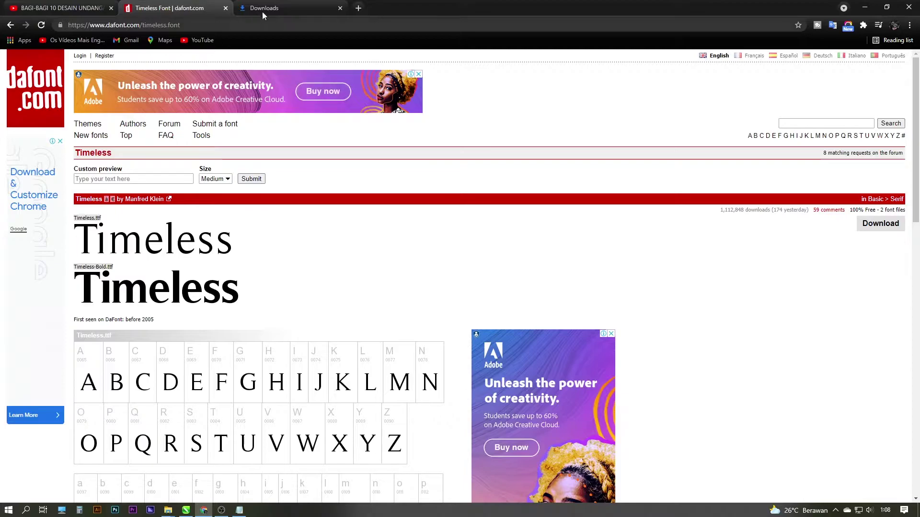
click(62, 9)
click(163, 8)
click(246, 25)
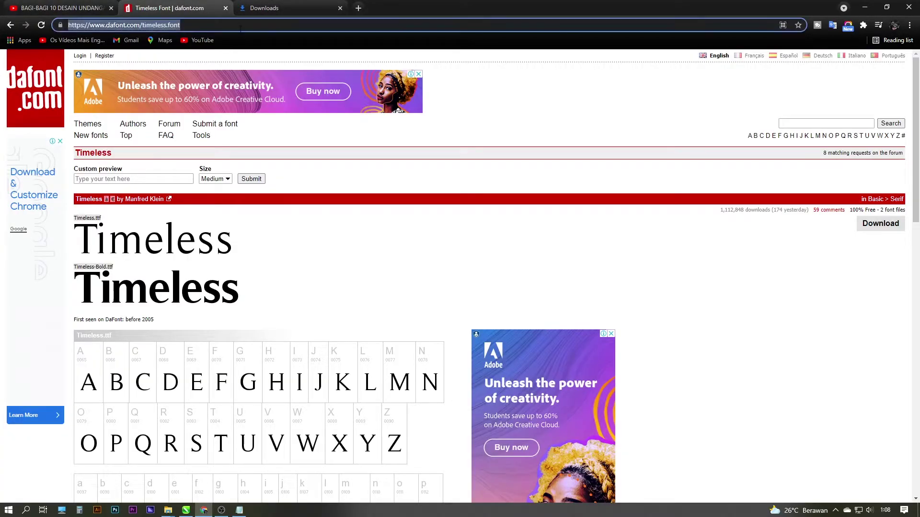
key(ctrl+v)
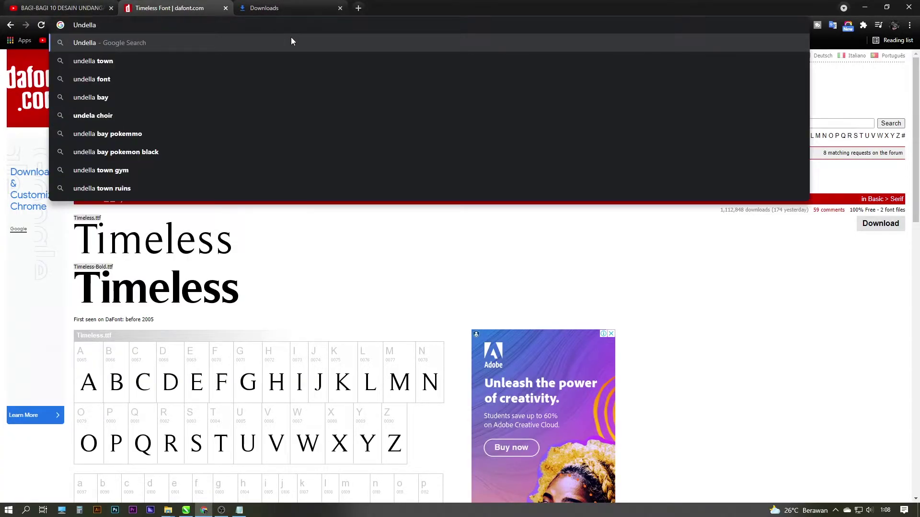
text(font)
click(251, 45)
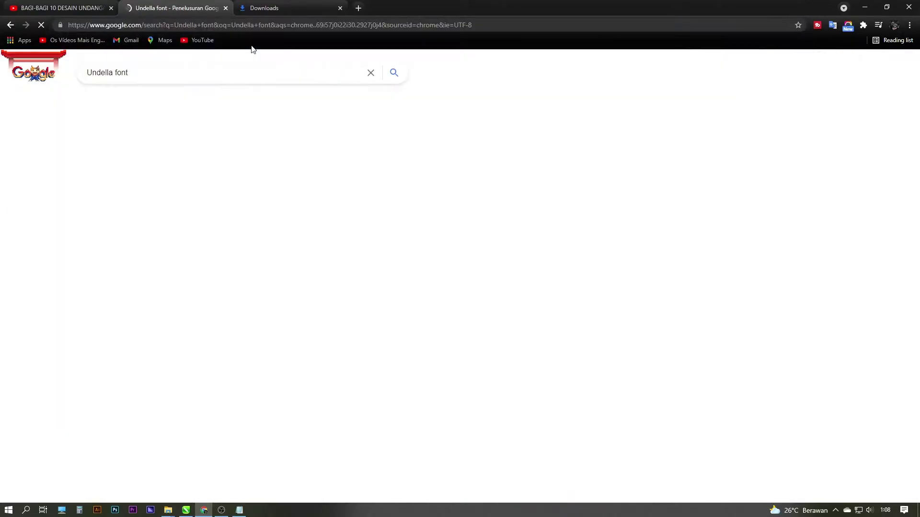
click(191, 155)
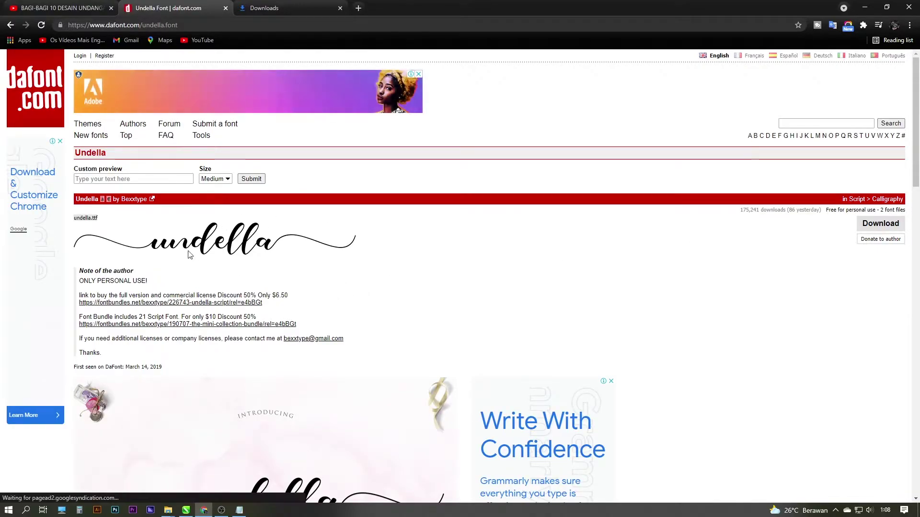
click(881, 224)
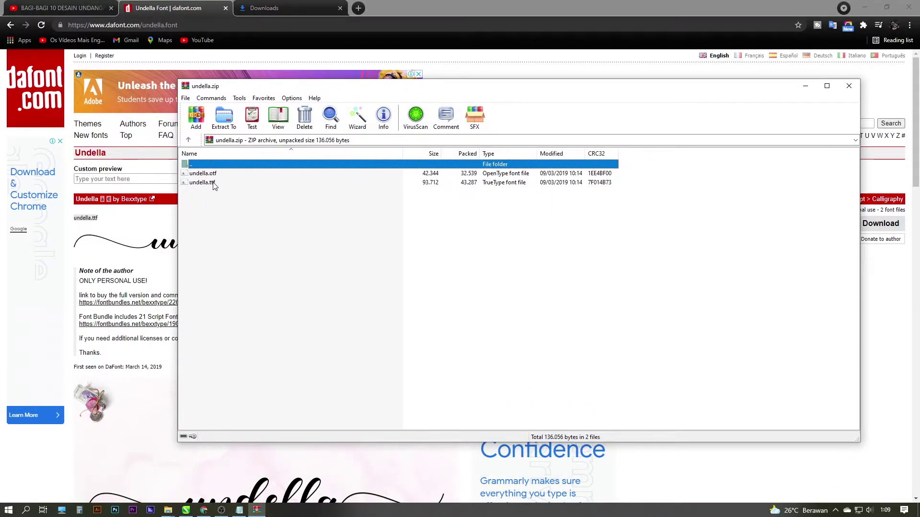
Install the Undella TrueType font from undella.ttf in the WinRAR archive
click(214, 184)
key(Up)
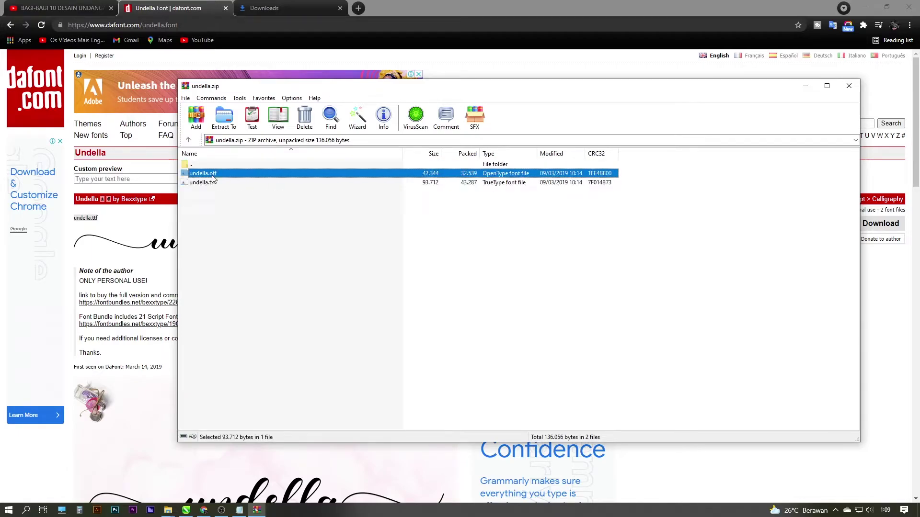
click(215, 187)
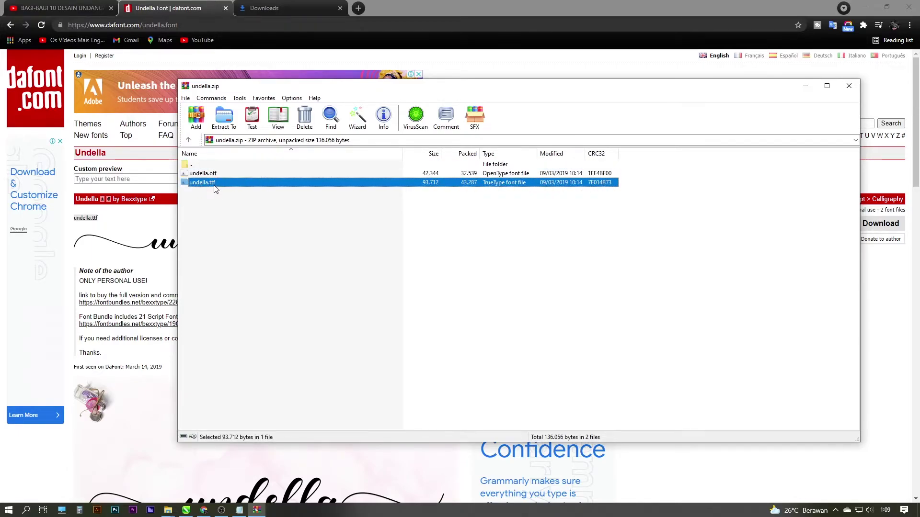
double_click(216, 187)
click(95, 76)
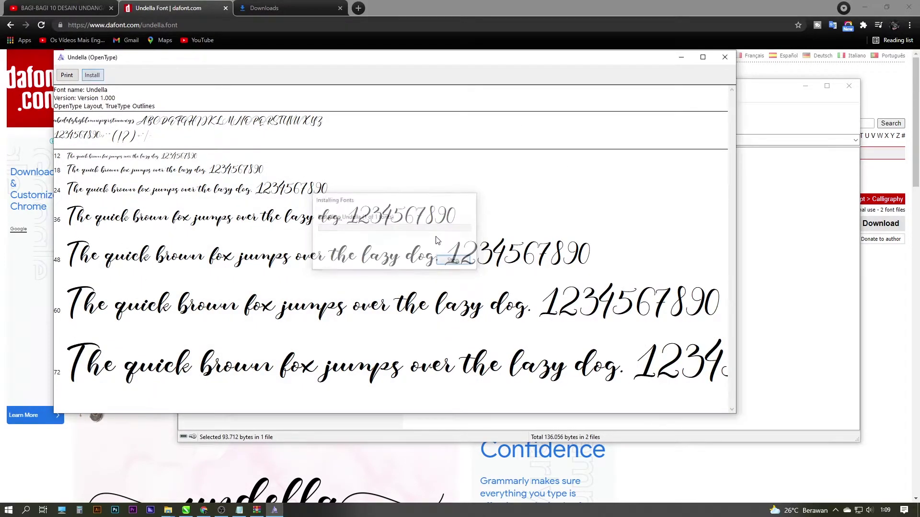
Close the font preview and WinRAR, and minimize Chrome to reveal CorelDRAW
click(724, 57)
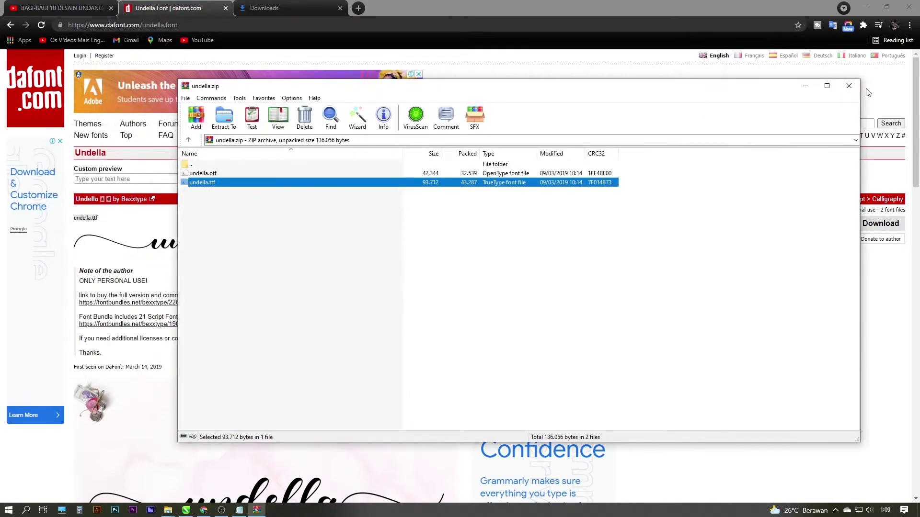
click(849, 86)
click(864, 8)
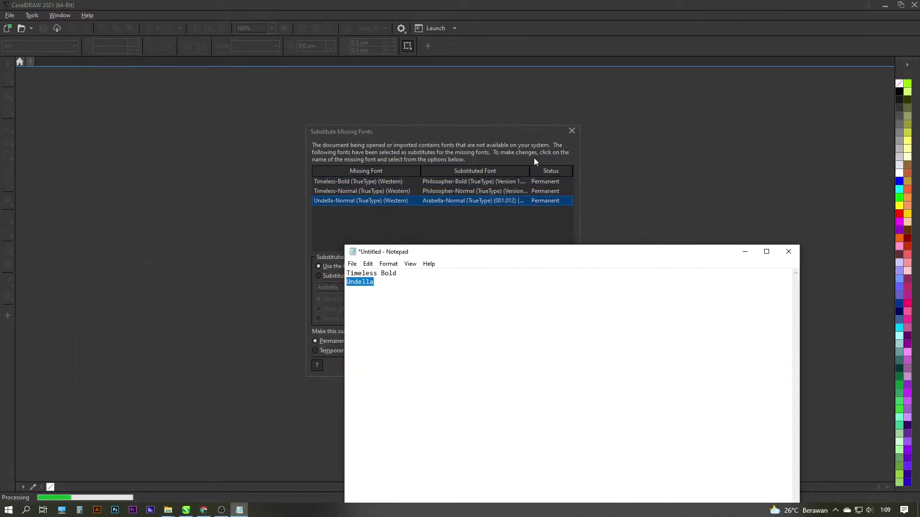
Accept CorelDRAW's suggested missing-font substitutions and bring File Explorer forward
click(745, 251)
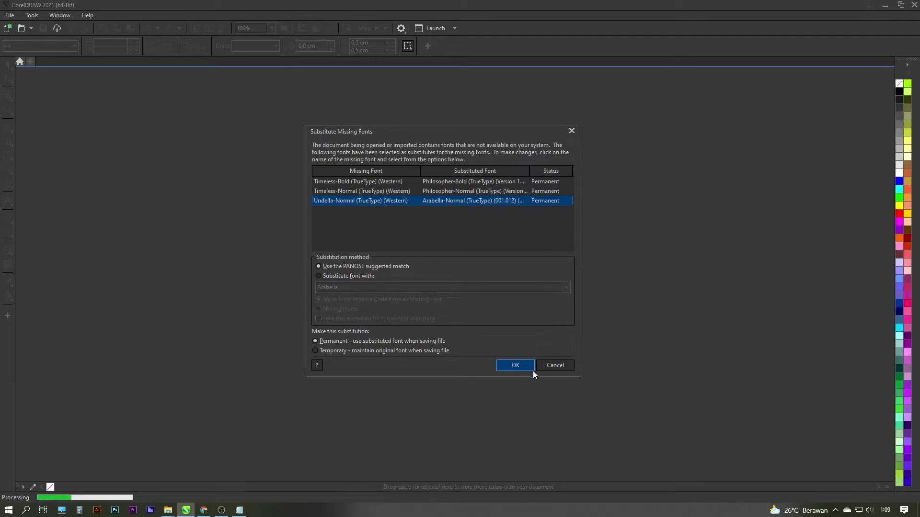
click(562, 367)
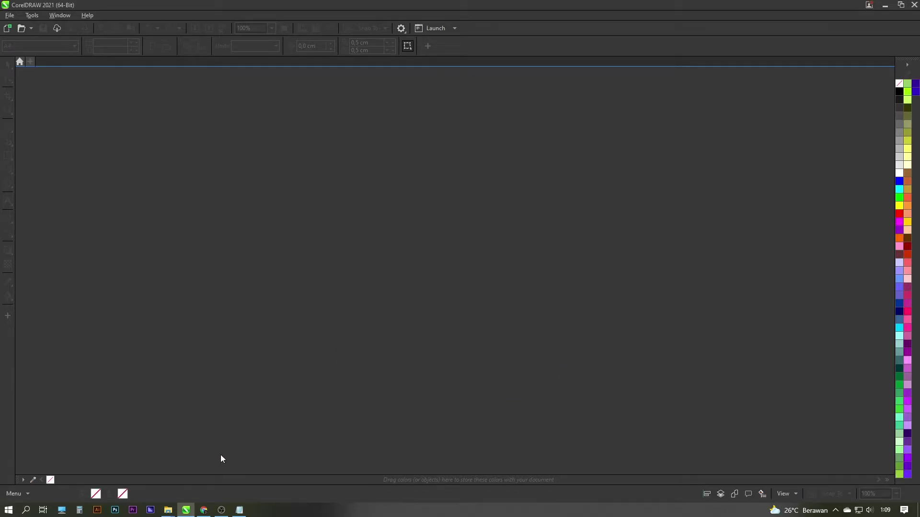
mouse_move(170, 512)
click(153, 490)
drag(560, 60, 665, 60)
Open 1.cdr from design folder 1, ignoring the invalid outline ID warning
click(652, 87)
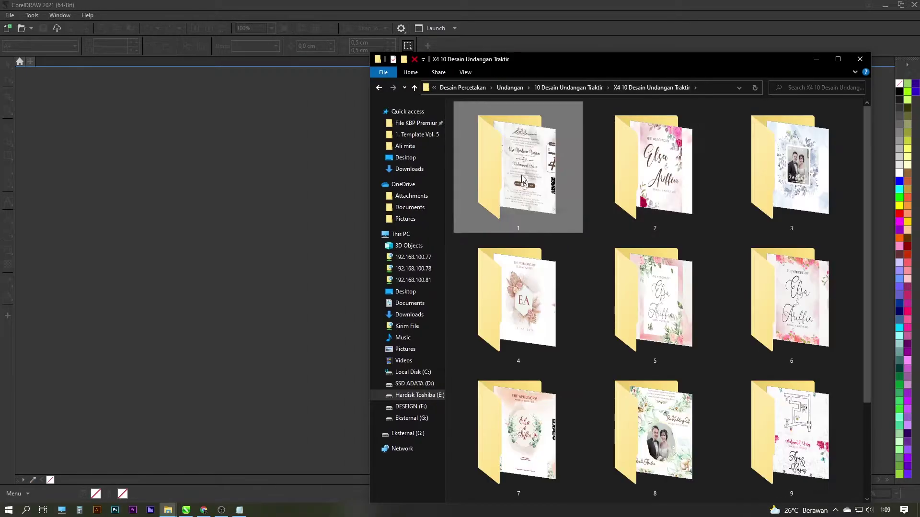
double_click(522, 180)
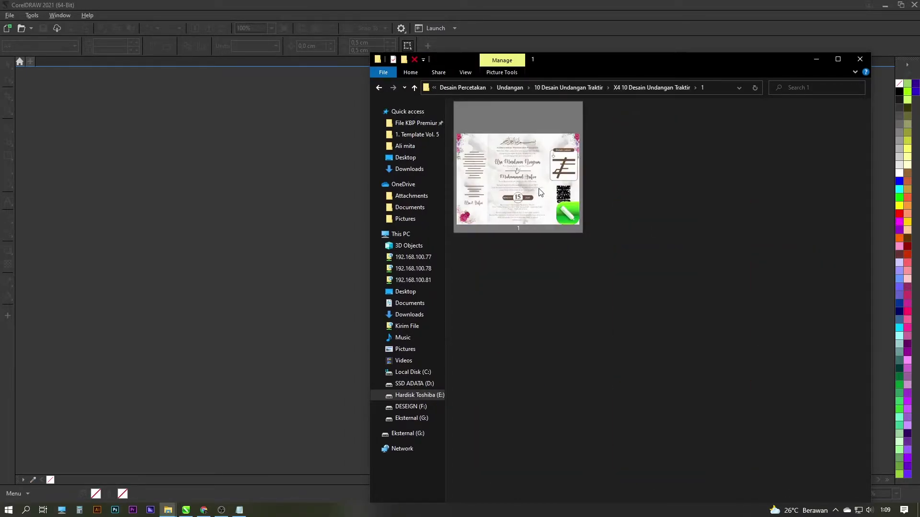
double_click(540, 192)
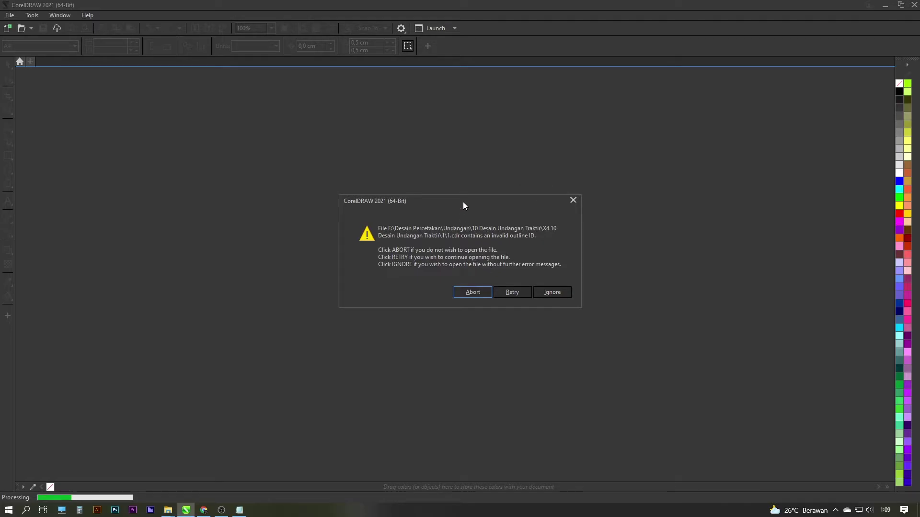
drag(463, 203, 454, 201)
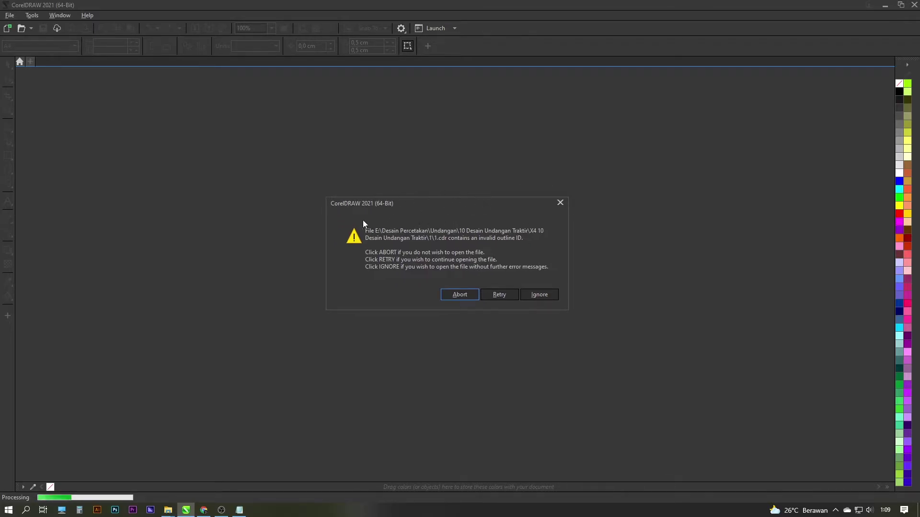
click(537, 294)
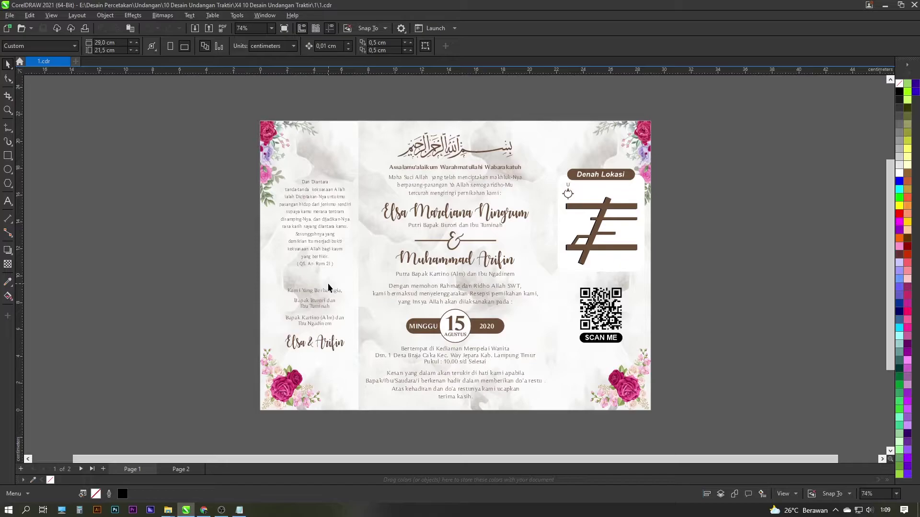
Select the card's centre panel and zoom in on the invitation with Shift+F4
click(426, 215)
click(429, 110)
click(438, 167)
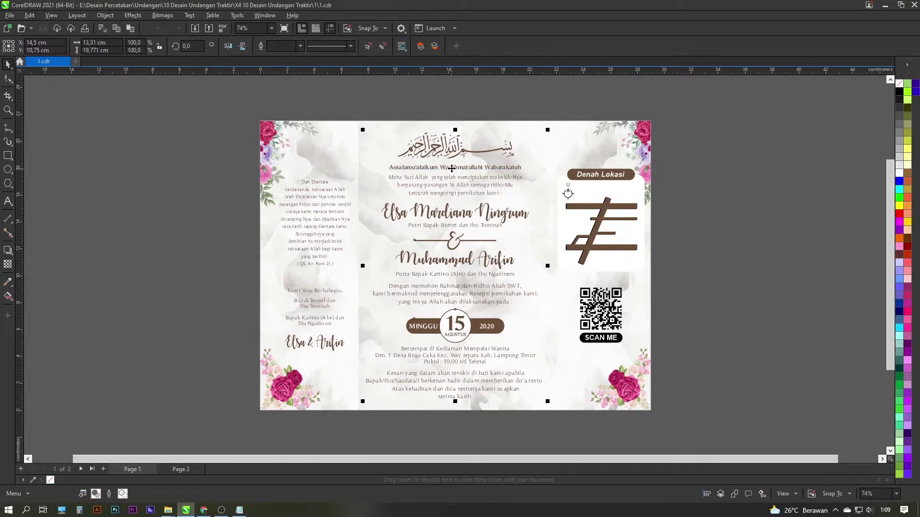
click(450, 115)
click(459, 172)
click(438, 108)
key(shift+F4)
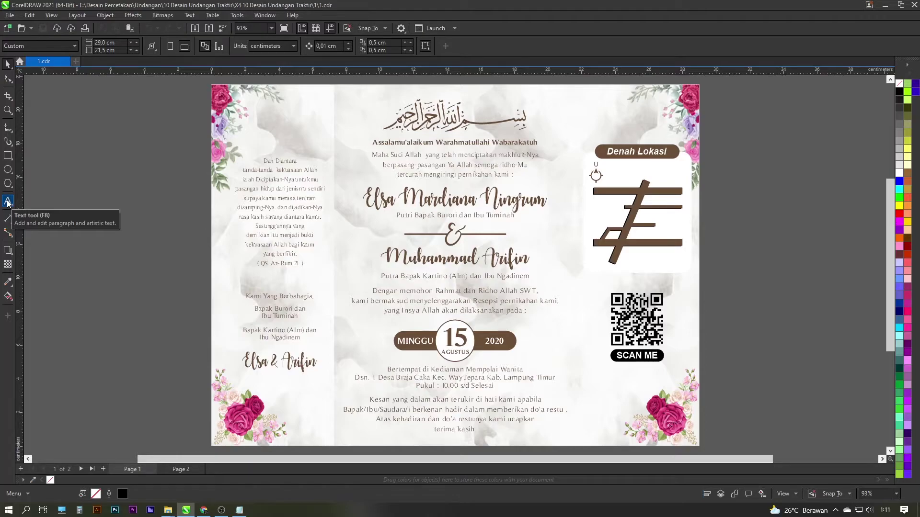
click(7, 202)
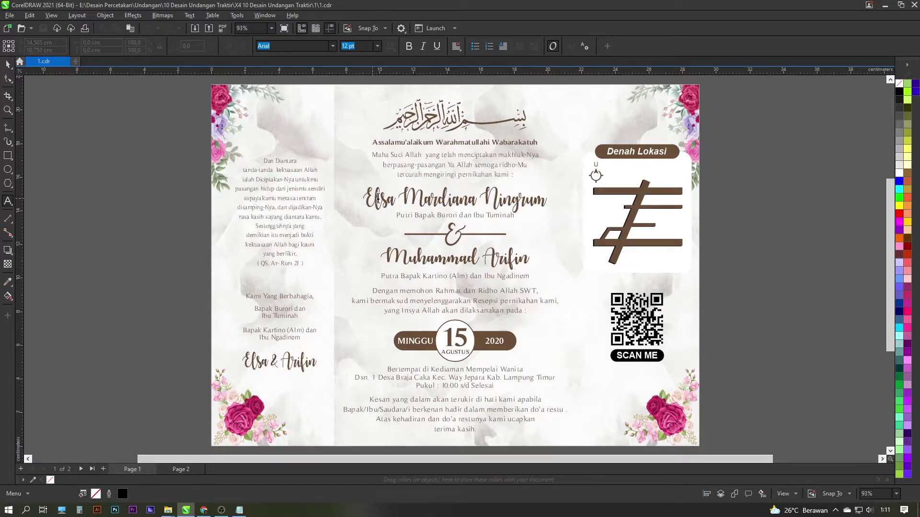
click(388, 197)
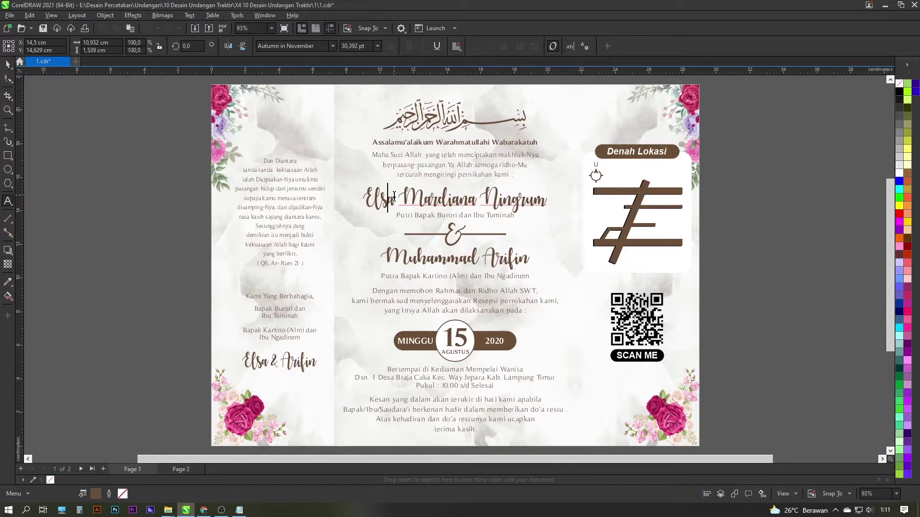
key(ctrl+a)
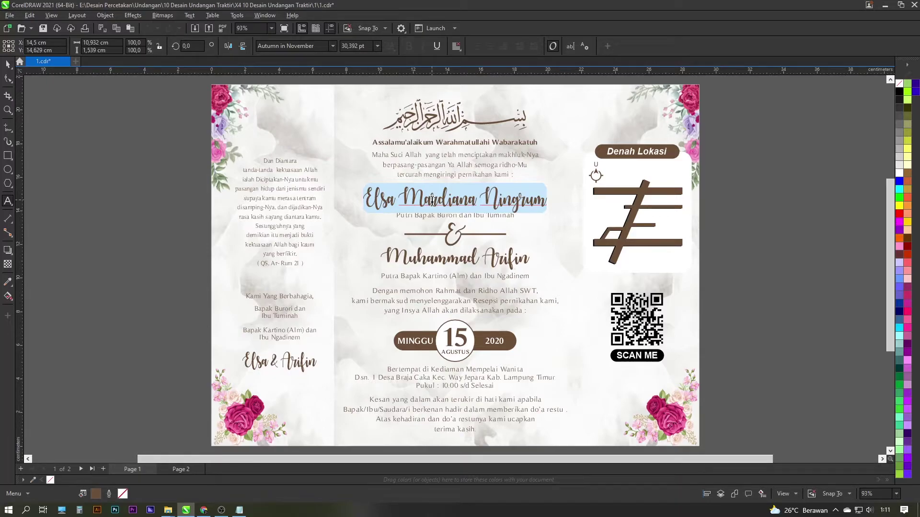
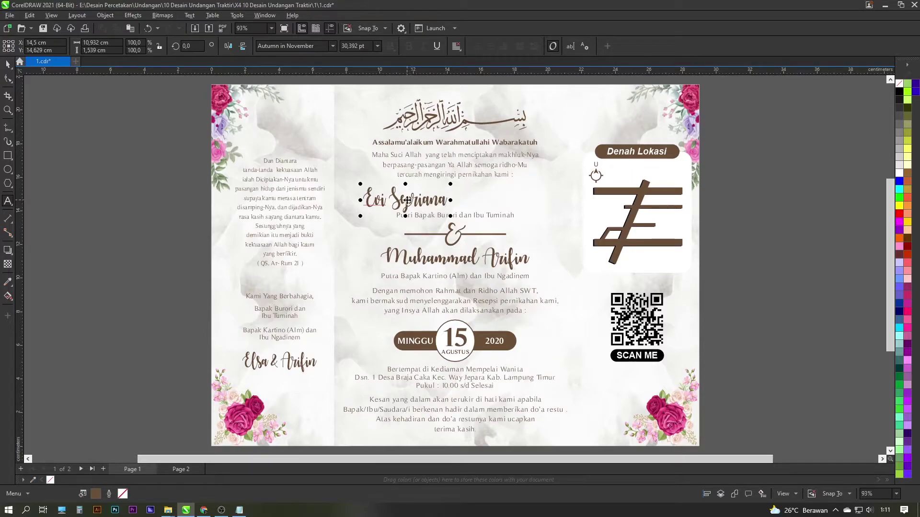
scroll(407, 200, up, 2)
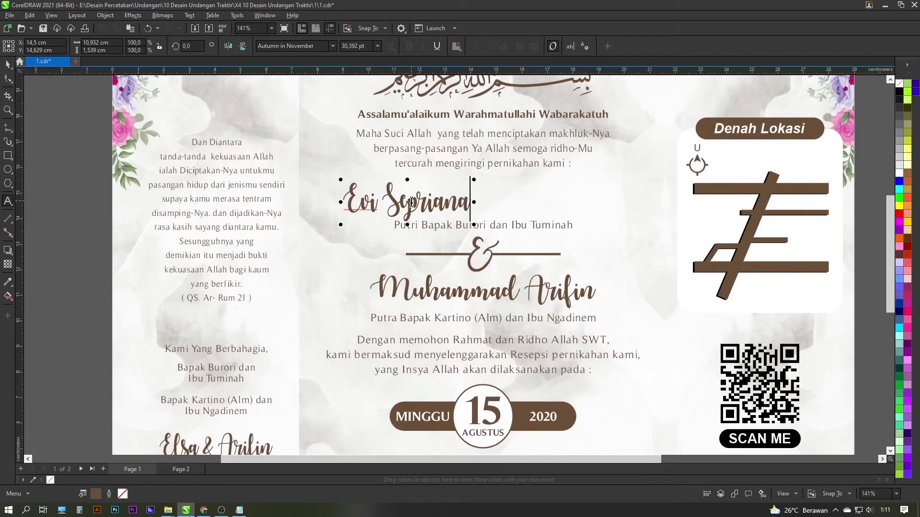
scroll(411, 202, down, 2)
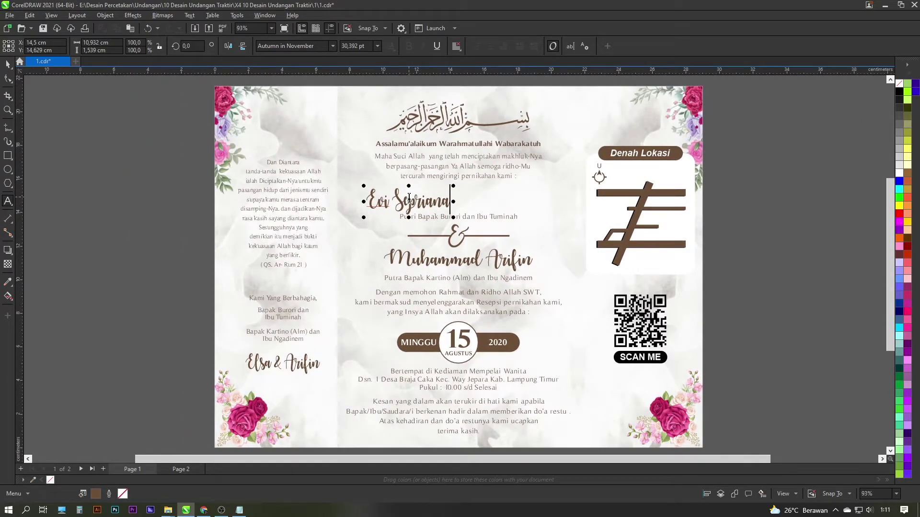
scroll(415, 200, up, 2)
scroll(416, 201, down, 2)
scroll(413, 202, up, 2)
scroll(413, 201, down, 3)
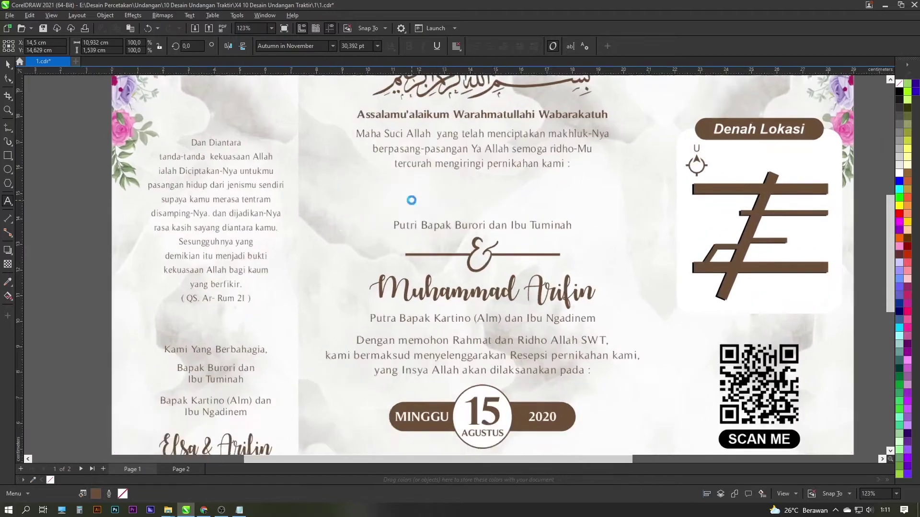
scroll(412, 201, up, 3)
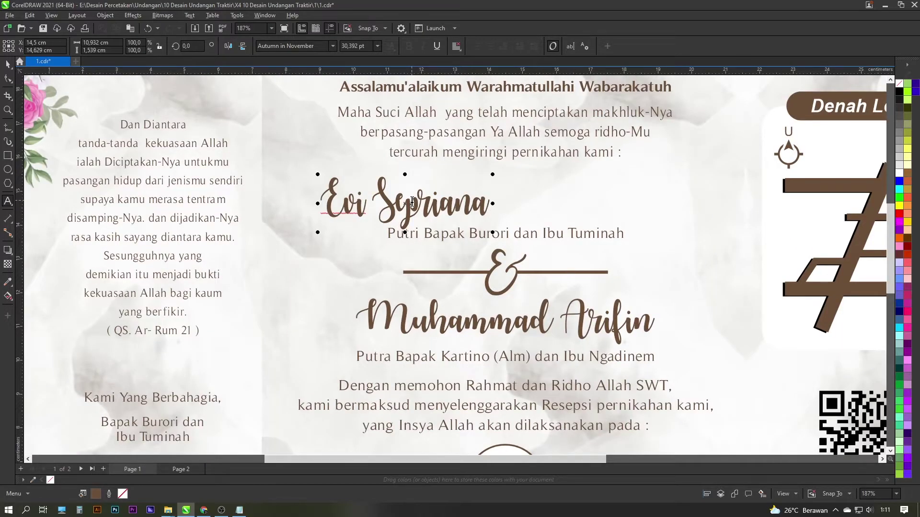
scroll(412, 201, down, 4)
scroll(412, 201, up, 3)
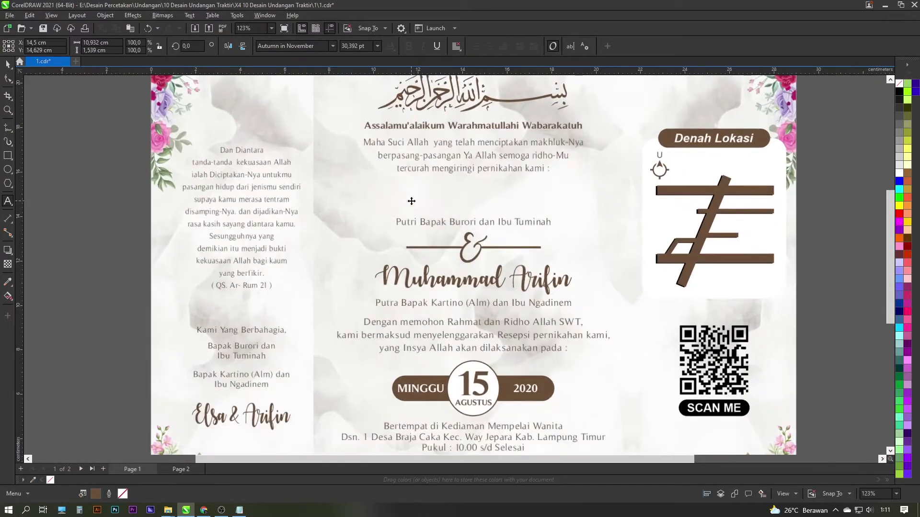
scroll(411, 201, down, 2)
scroll(412, 202, up, 4)
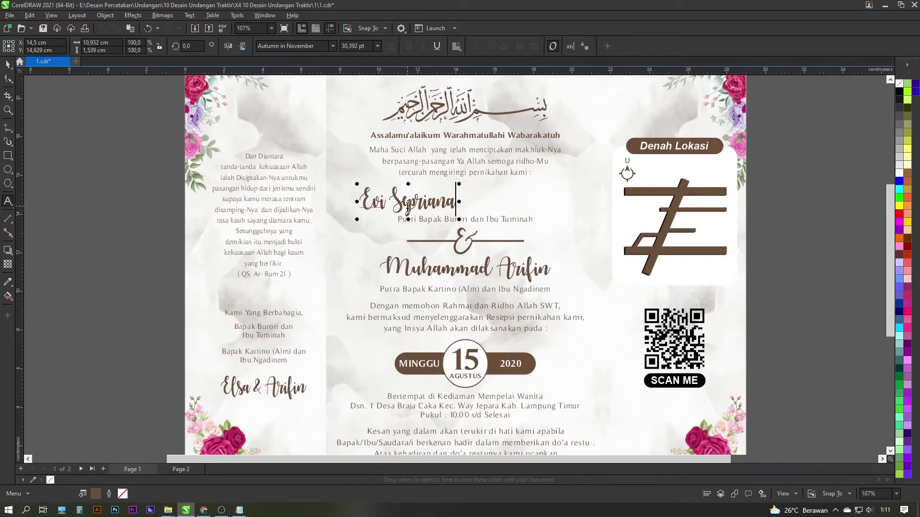
key(Escape)
drag(410, 199, 499, 193)
scroll(500, 194, down, 6)
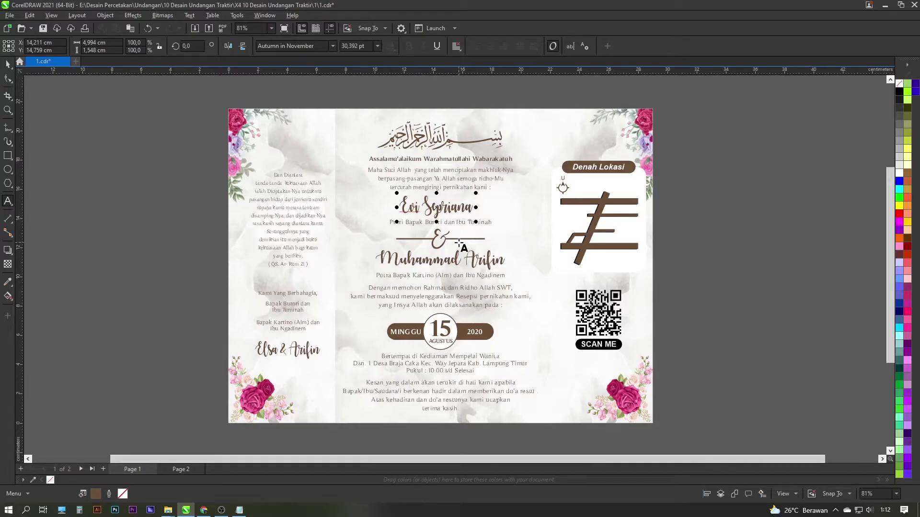
scroll(457, 241, up, 2)
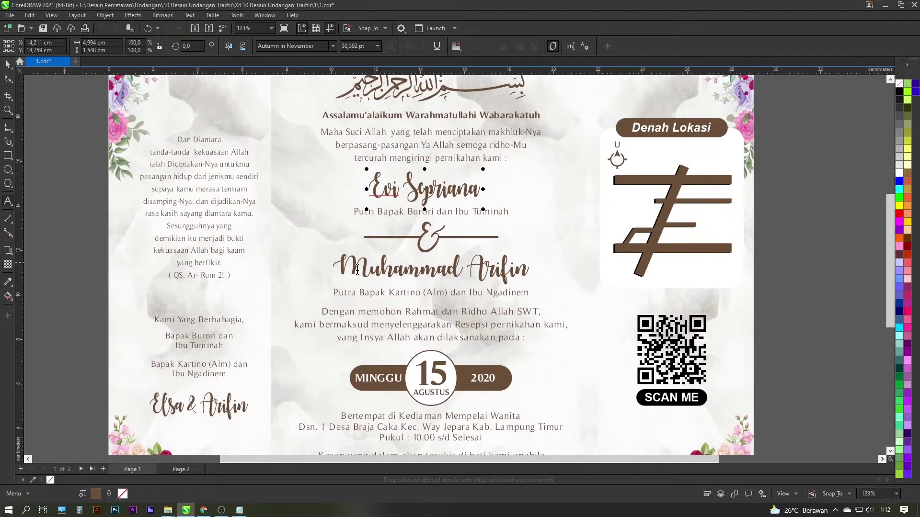
scroll(377, 265, down, 1)
scroll(436, 225, up, 2)
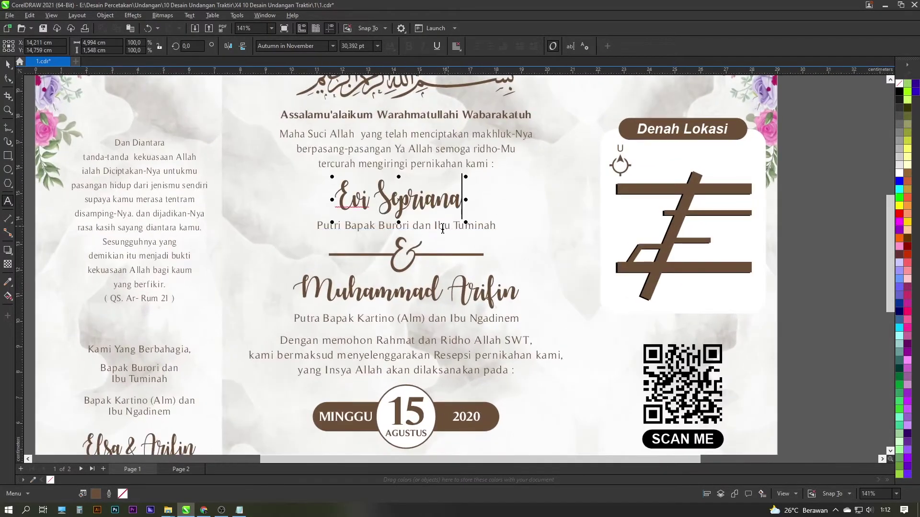
scroll(357, 232, up, 1)
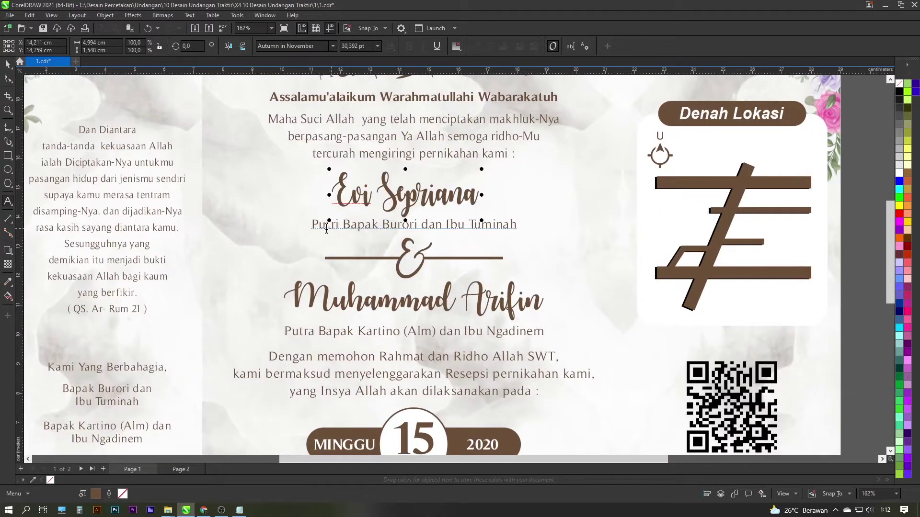
Replace the parents' names in the Putri line with 'Turip & Ibu Minah'
click(343, 225)
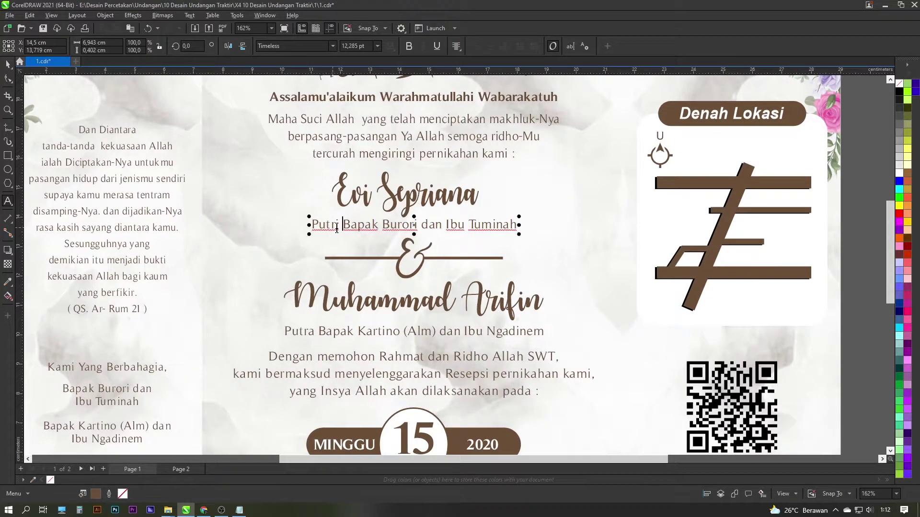
drag(382, 224, 530, 221)
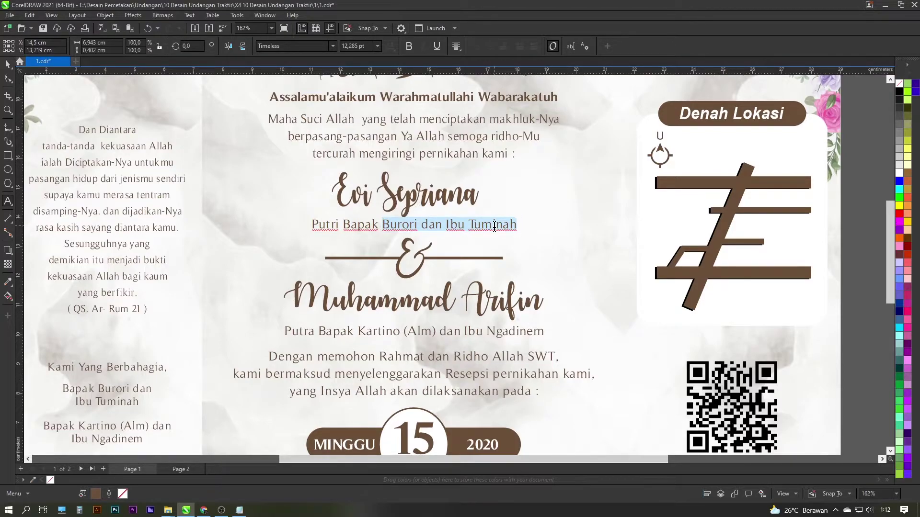
text(Turip &)
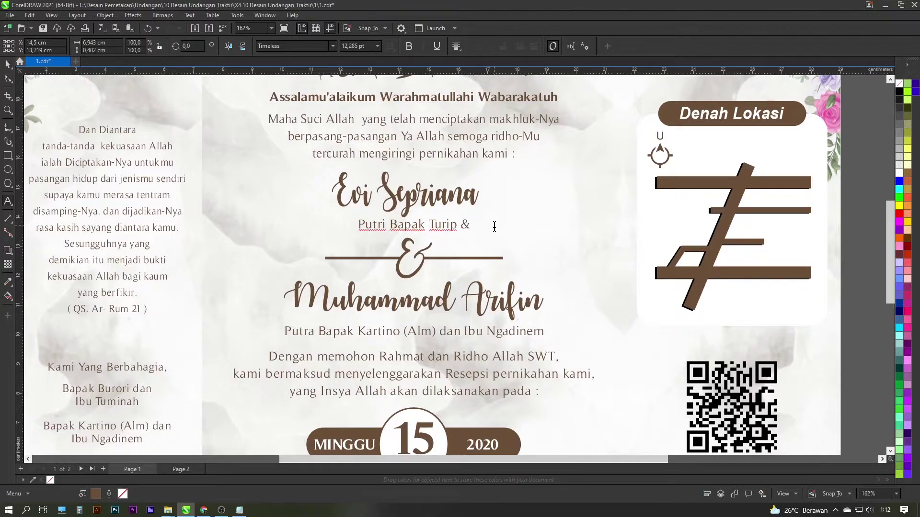
text( Ibu Minah)
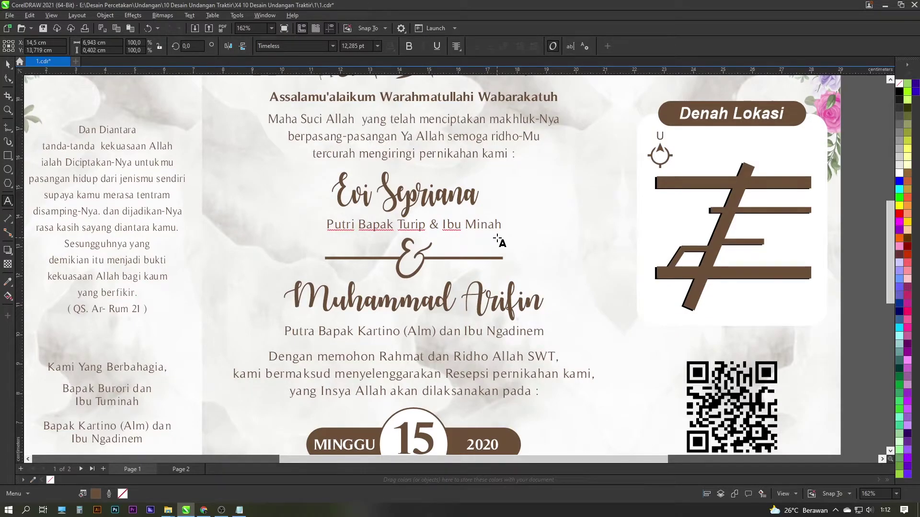
scroll(498, 241, down, 1)
click(394, 291)
drag(322, 291, 546, 294)
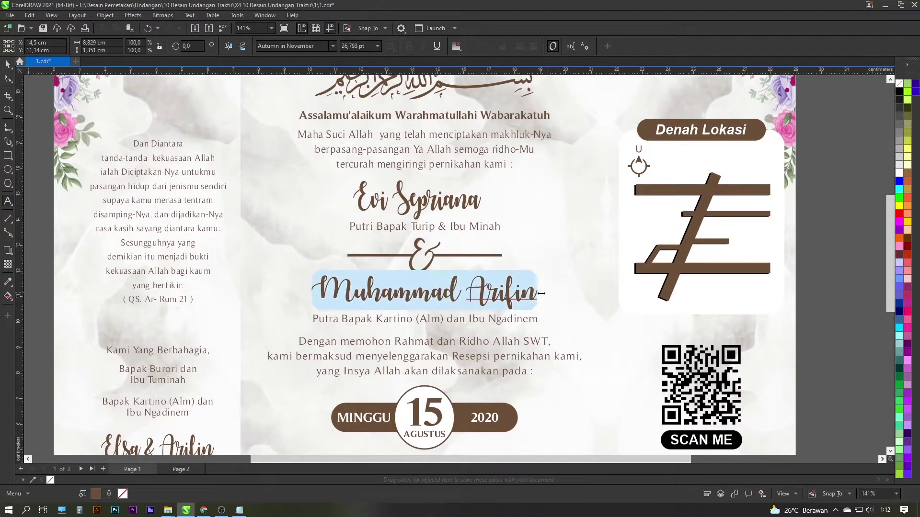
scroll(463, 300, down, 4)
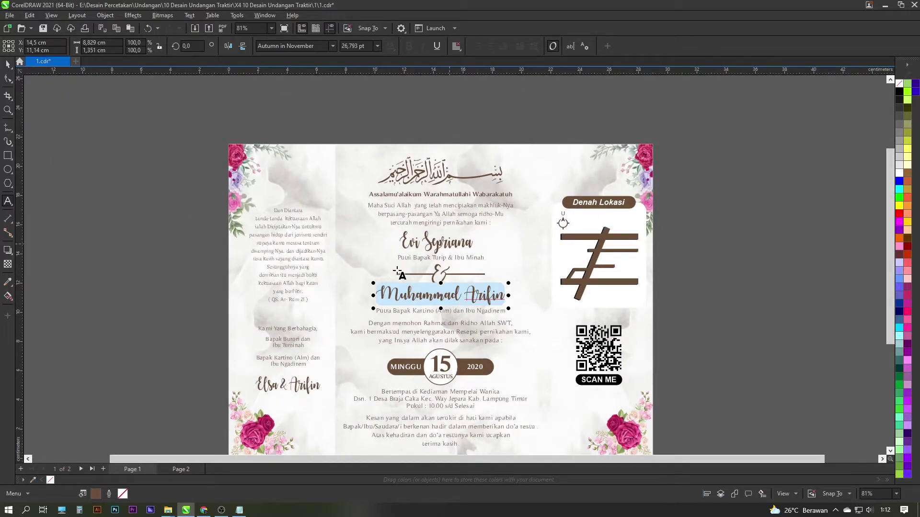
scroll(440, 249, up, 1)
click(460, 208)
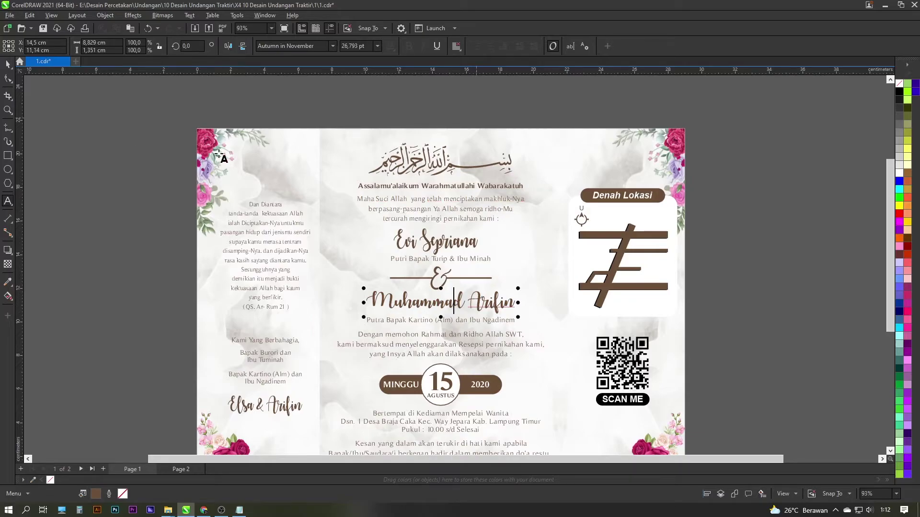
click(437, 383)
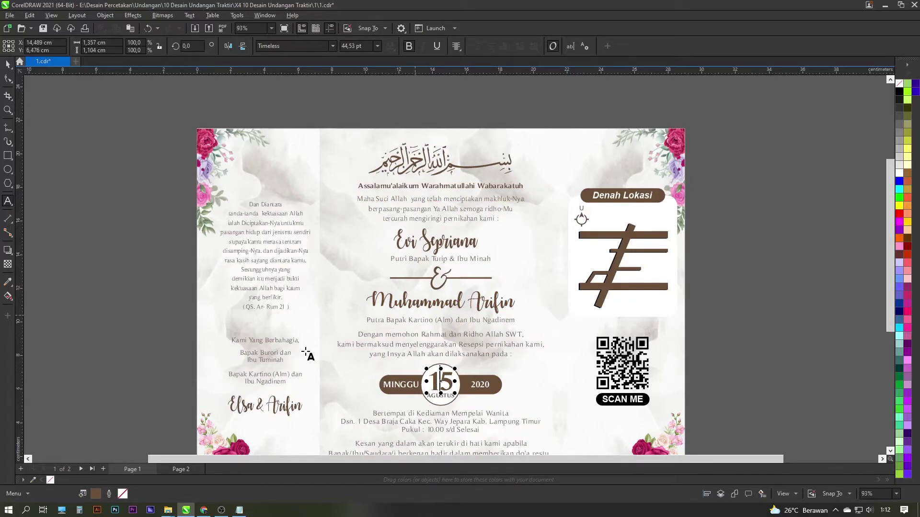
click(280, 261)
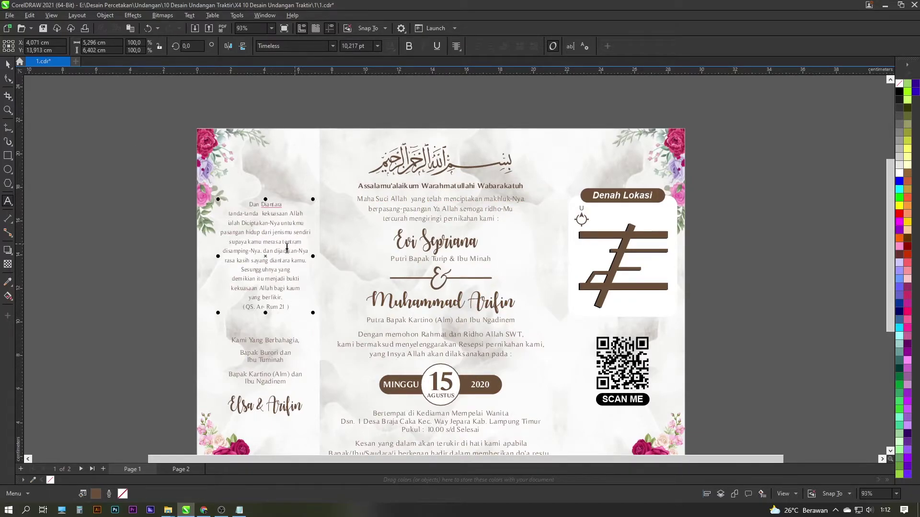
scroll(287, 242, down, 1)
drag(288, 239, 290, 210)
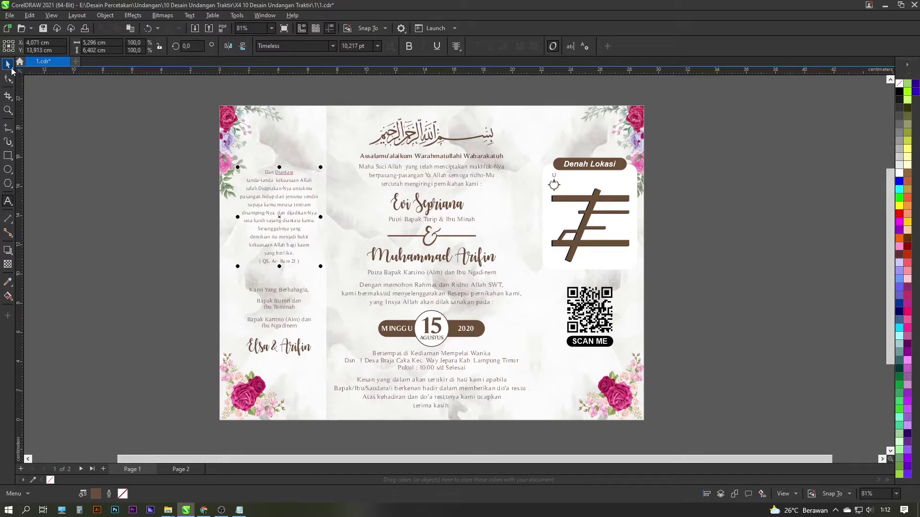
click(7, 63)
click(132, 148)
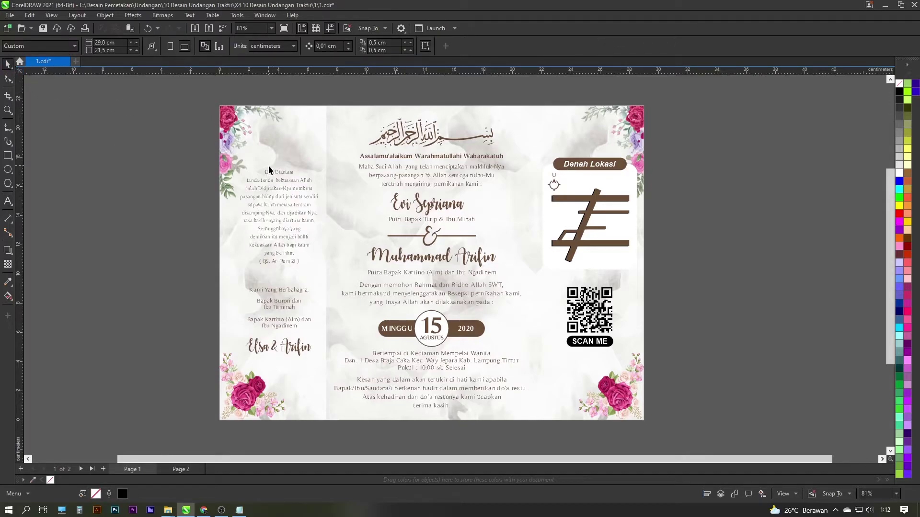
Go to the Page 2 cover and ungroup its page-sized artwork
click(178, 469)
click(415, 250)
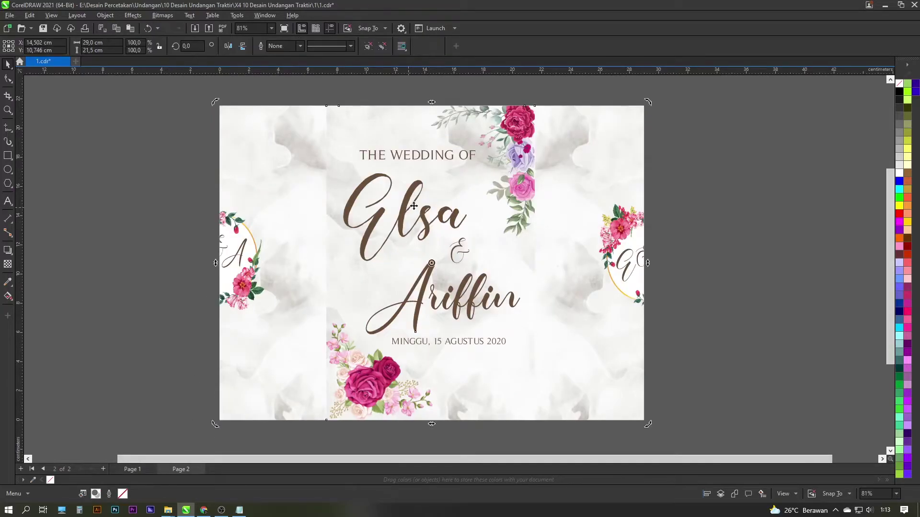
click(408, 207)
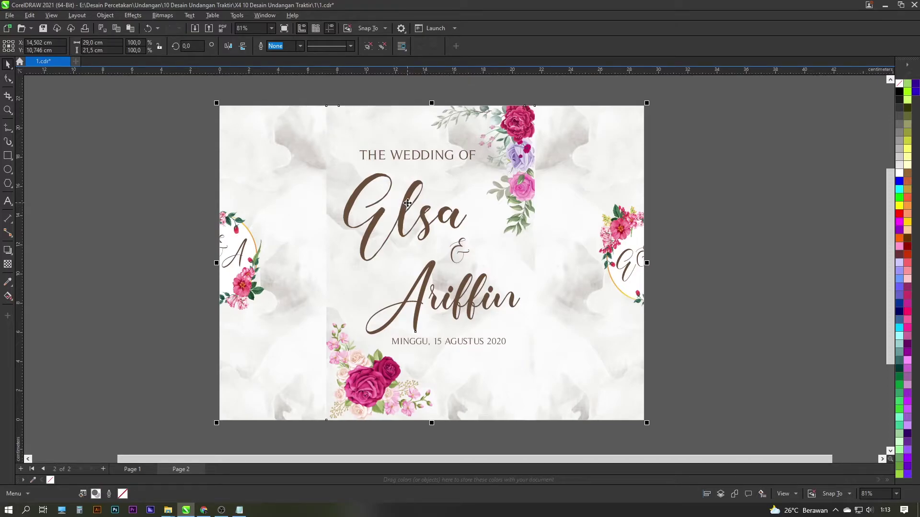
right_click(407, 203)
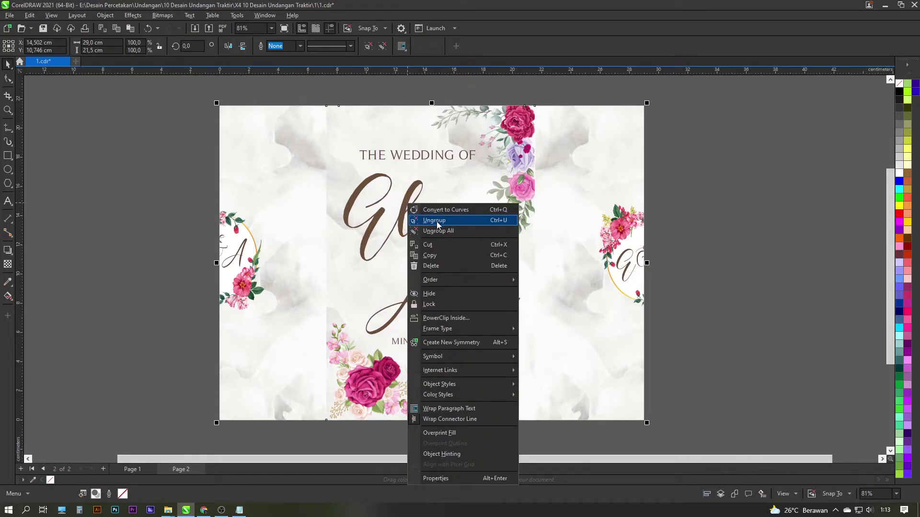
click(436, 222)
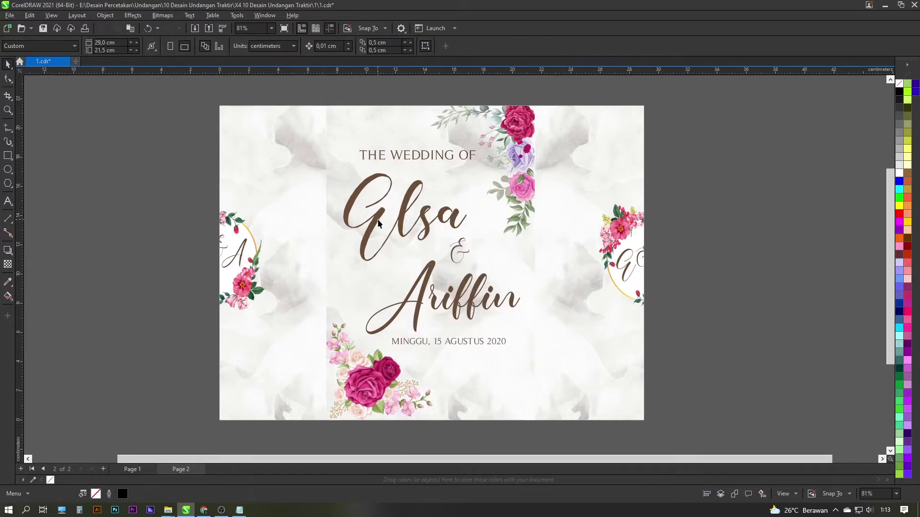
Undo the accidental artwork moves and select the couple's names on the cover
drag(379, 223, 458, 208)
key(ctrl+z)
key(ctrl+z)
drag(341, 174, 242, 201)
key(ctrl+z)
key(Escape)
click(409, 215)
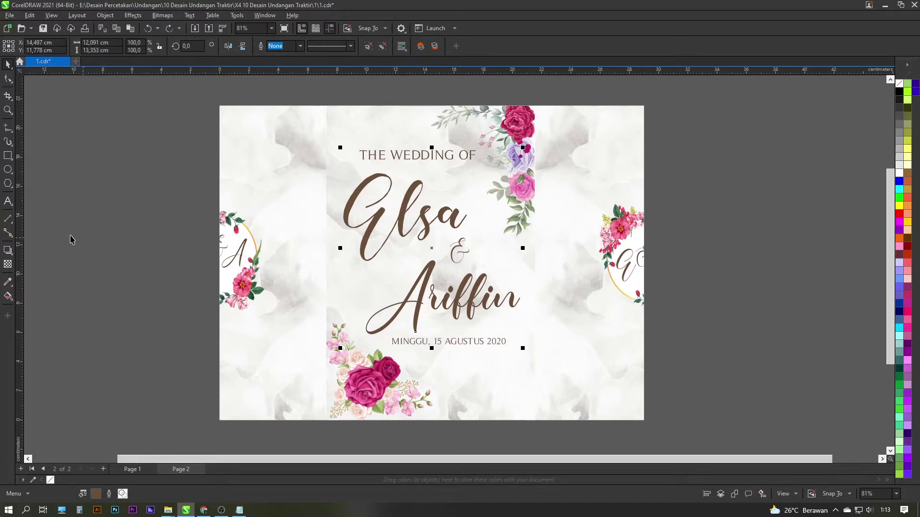
Retype the first name on the cover as 'Ali', then return to the Pick tool
click(8, 201)
click(415, 203)
double_click(444, 204)
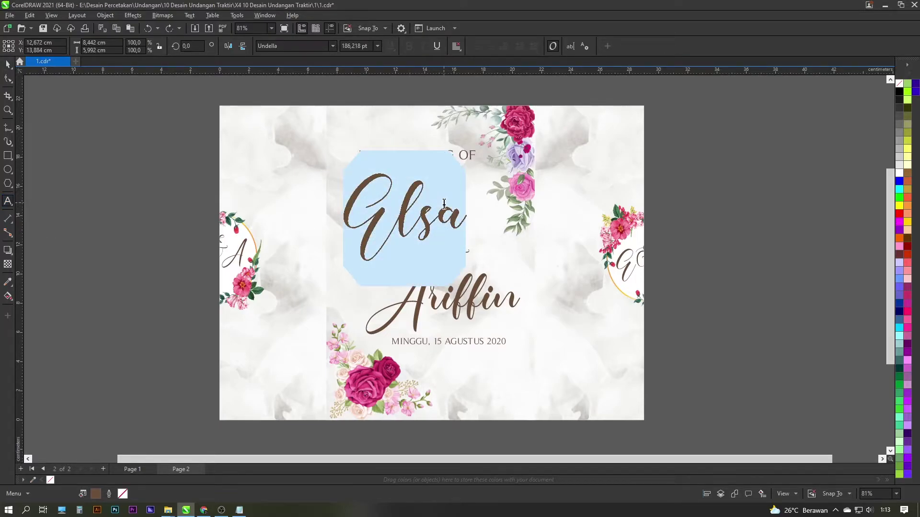
text(Ali)
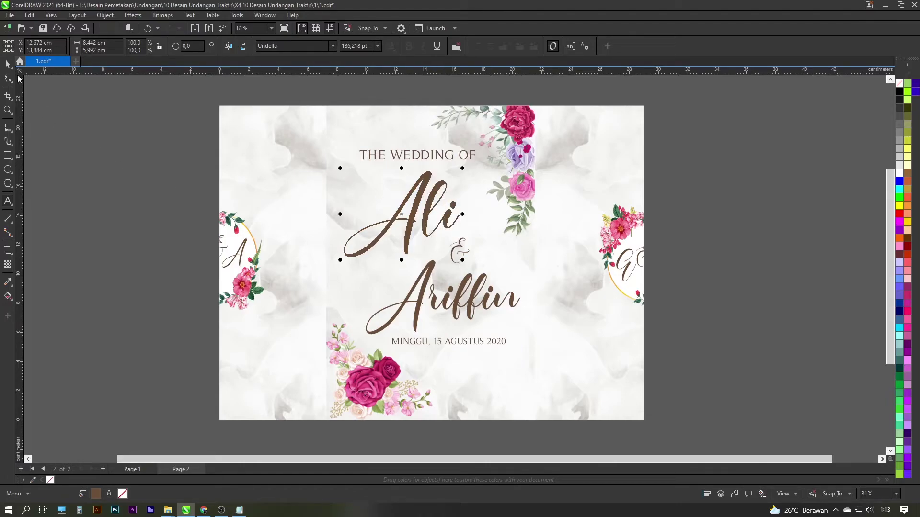
click(448, 297)
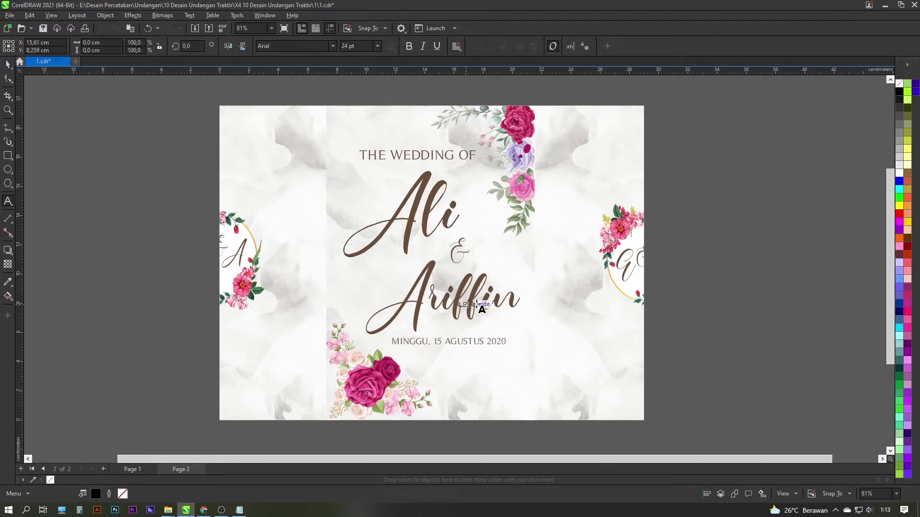
click(8, 66)
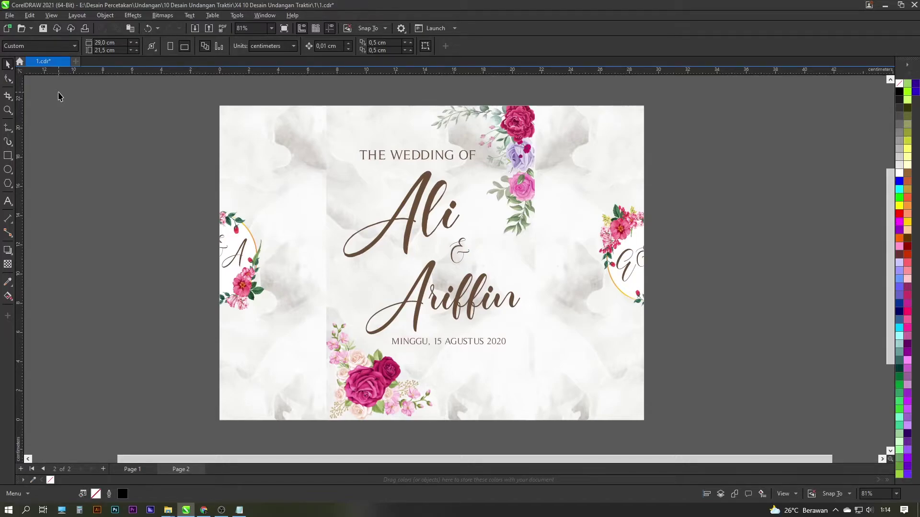
scroll(173, 143, right, 2)
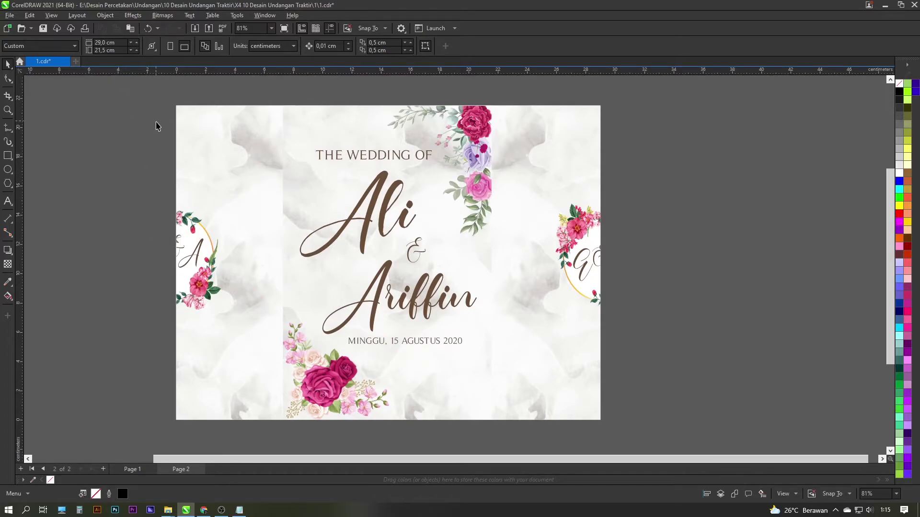
Select the whole cover design and rotate it by 90°
scroll(181, 171, down, 1)
drag(132, 115, 516, 364)
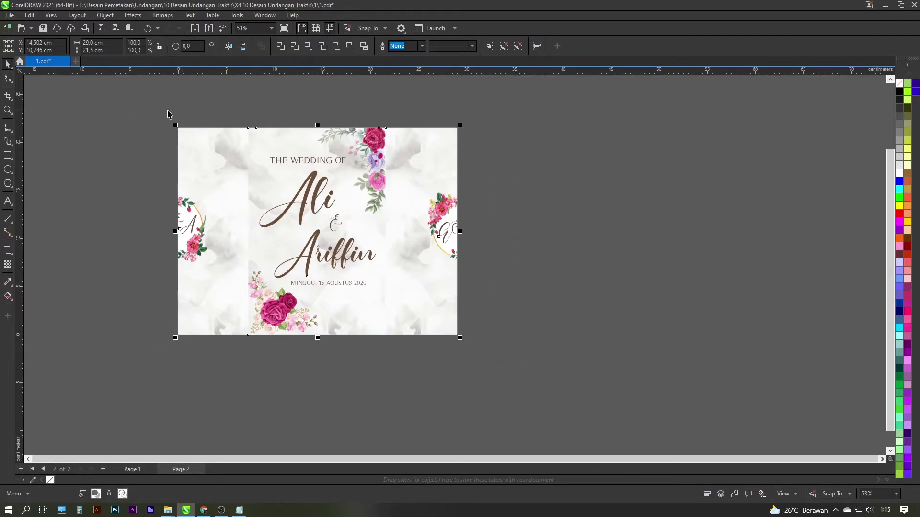
drag(144, 107, 498, 375)
click(398, 209)
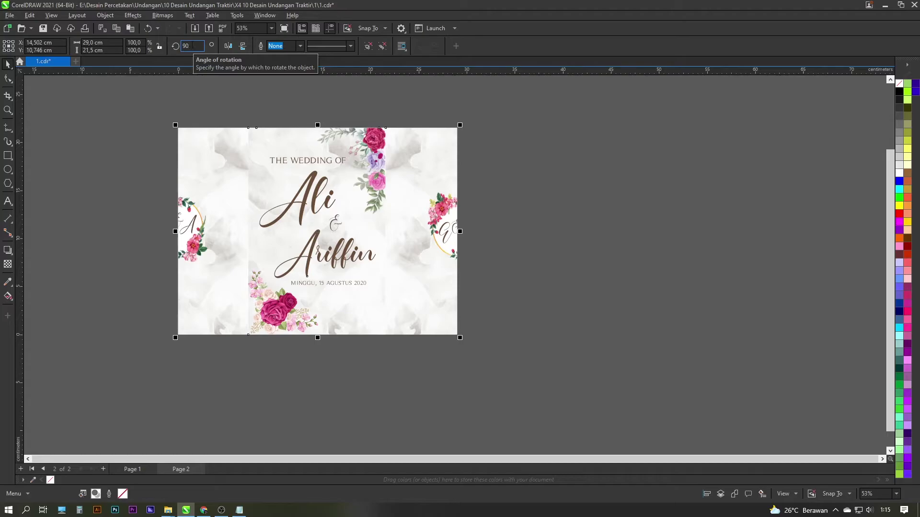
key(Return)
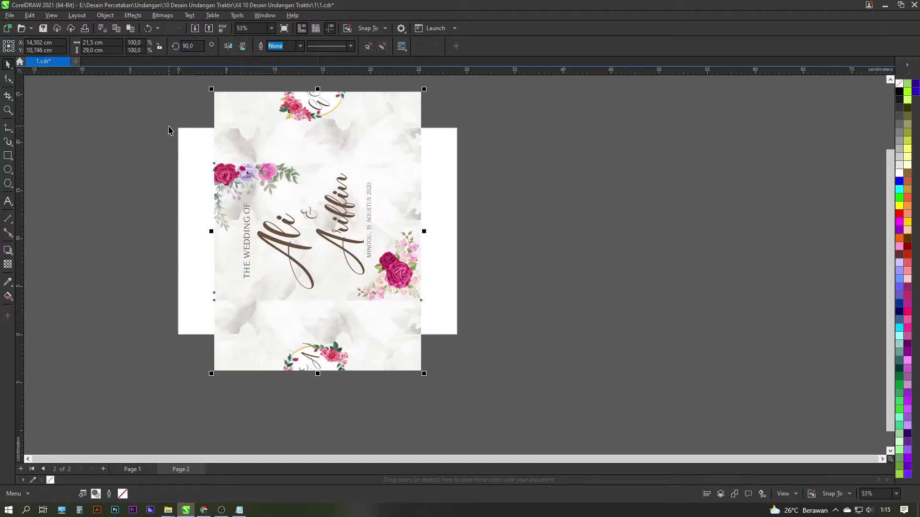
Set the cover page to portrait 21,5 × 29,0 cm and move to Page 1
click(121, 171)
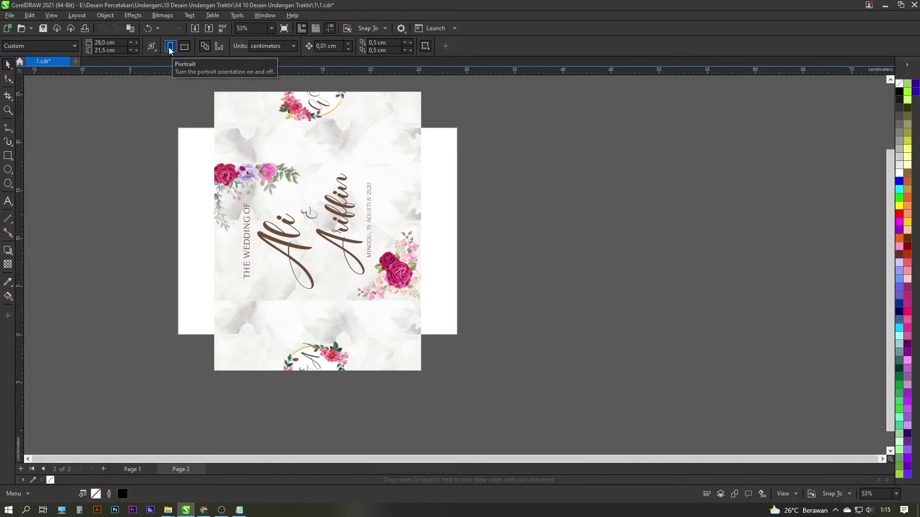
click(170, 46)
scroll(349, 178, down, 1)
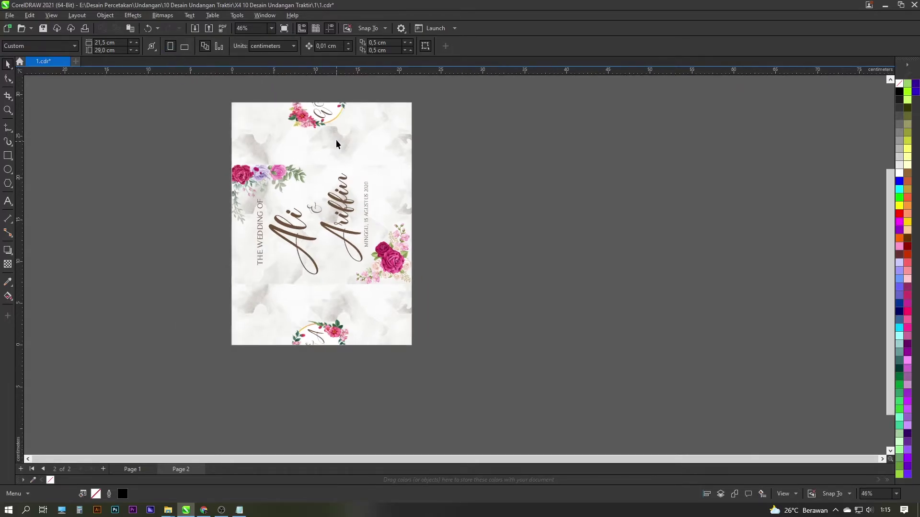
scroll(370, 154, up, 1)
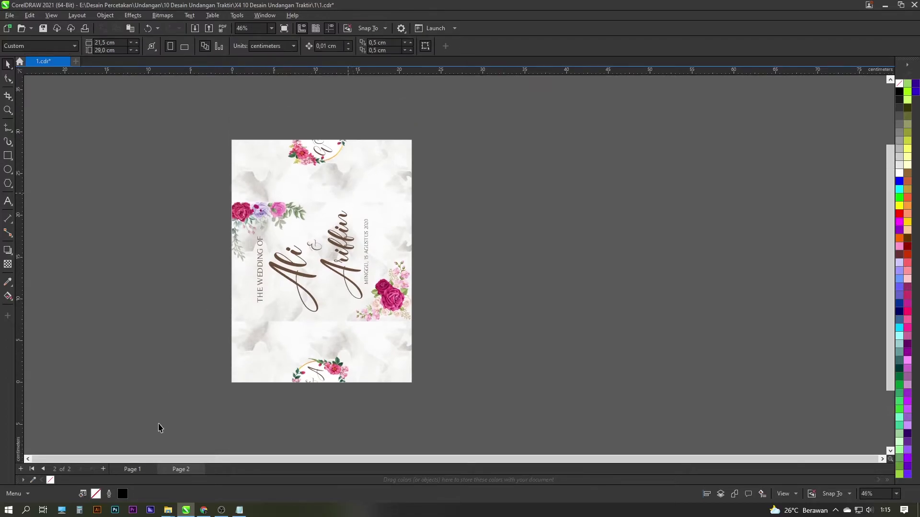
click(137, 469)
Select all objects on the inside page and group them
click(312, 232)
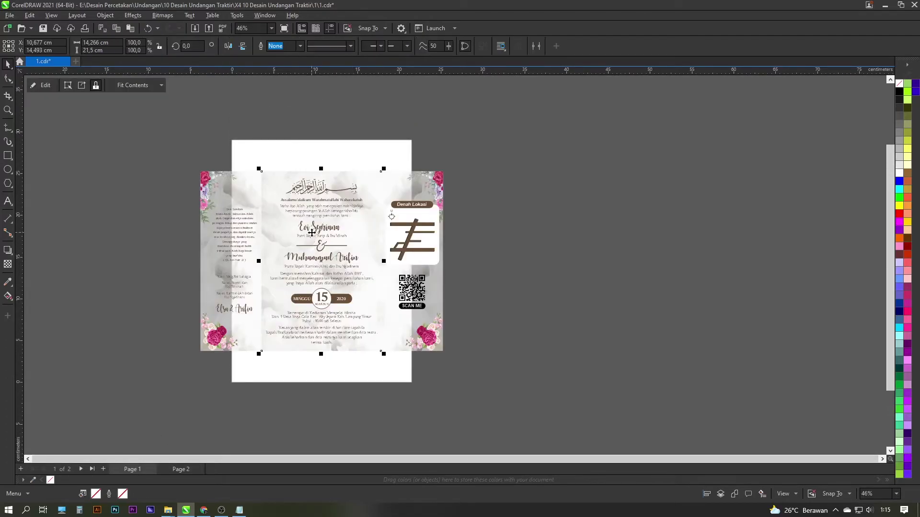
drag(129, 145, 558, 396)
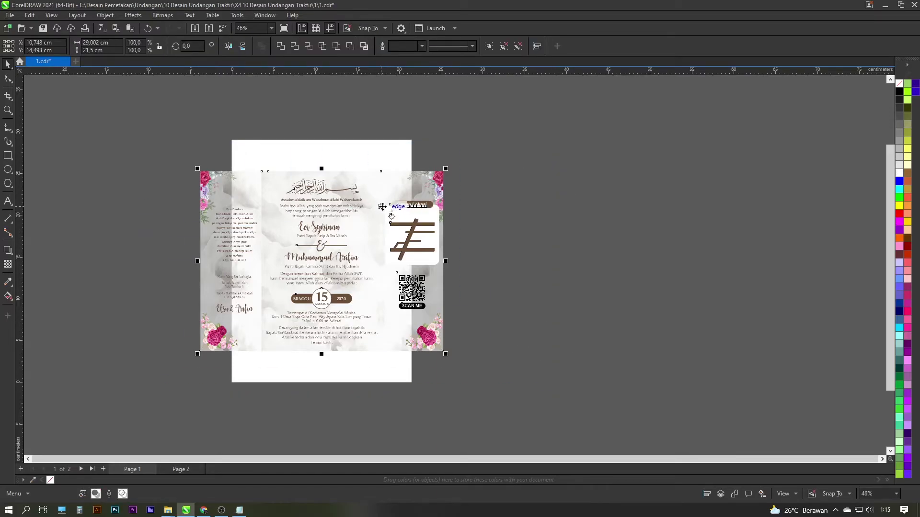
key(ctrl+g)
Rotate the grouped inside artwork 90° upright and switch to Page 2
click(192, 45)
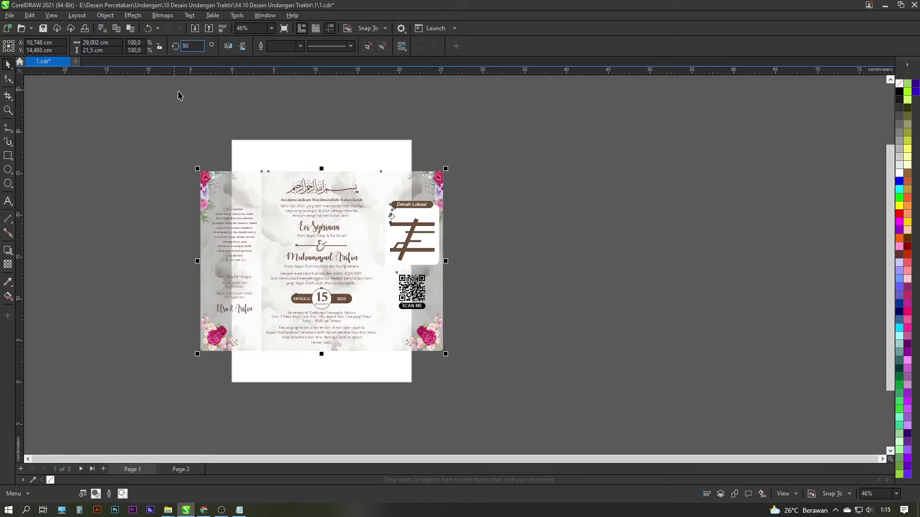
key(Return)
click(175, 138)
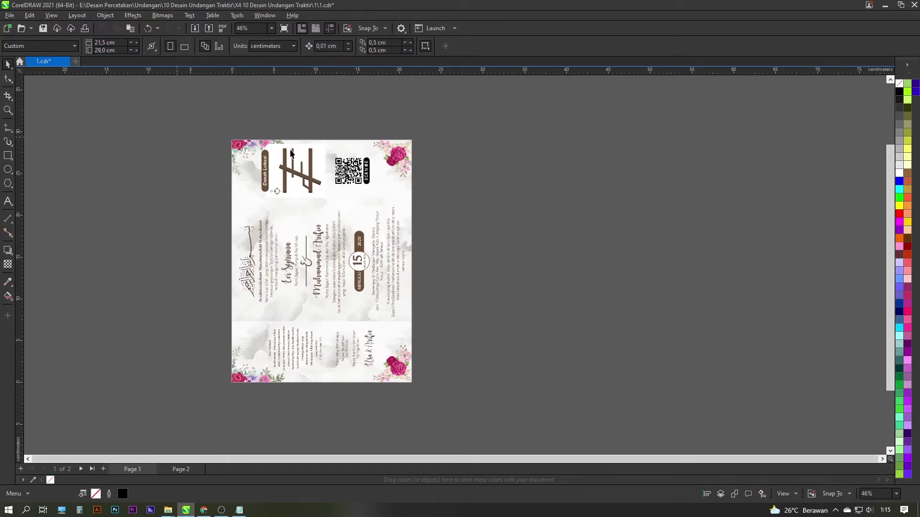
scroll(271, 179, up, 1)
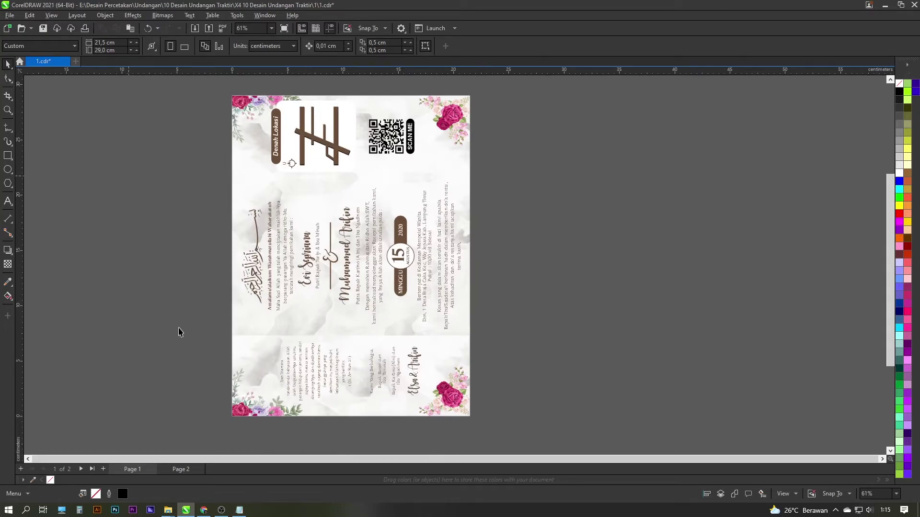
click(179, 470)
scroll(355, 280, down, 1)
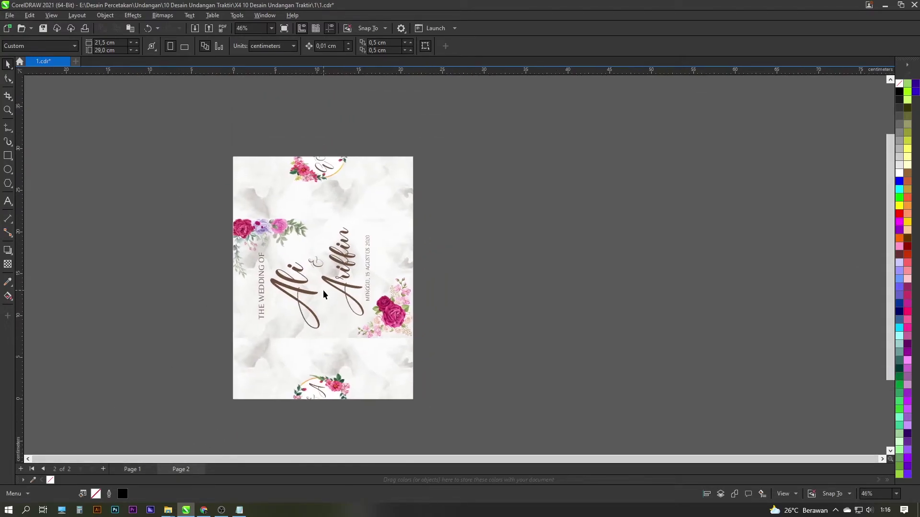
scroll(326, 294, up, 1)
scroll(285, 197, up, 1)
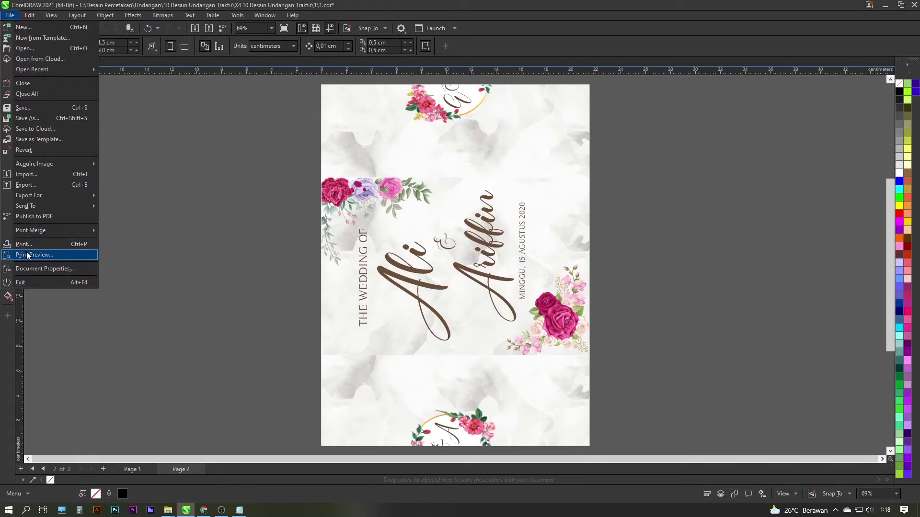
Set the print job to EPSON L1110 Series (Copy 1) and open its printer properties
click(32, 244)
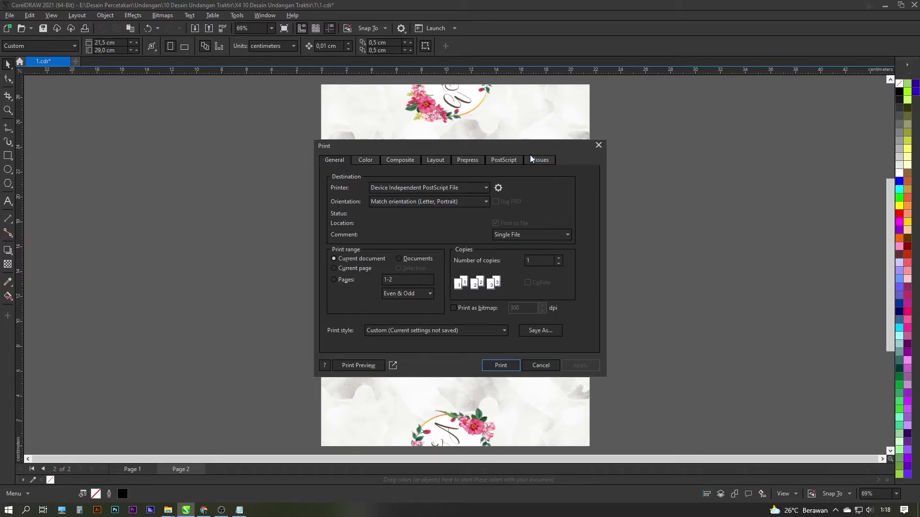
drag(516, 149, 514, 148)
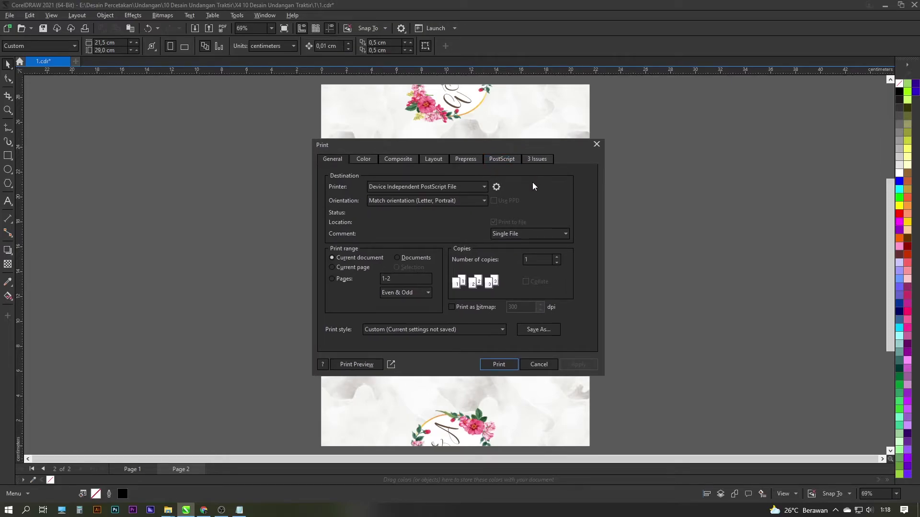
click(460, 187)
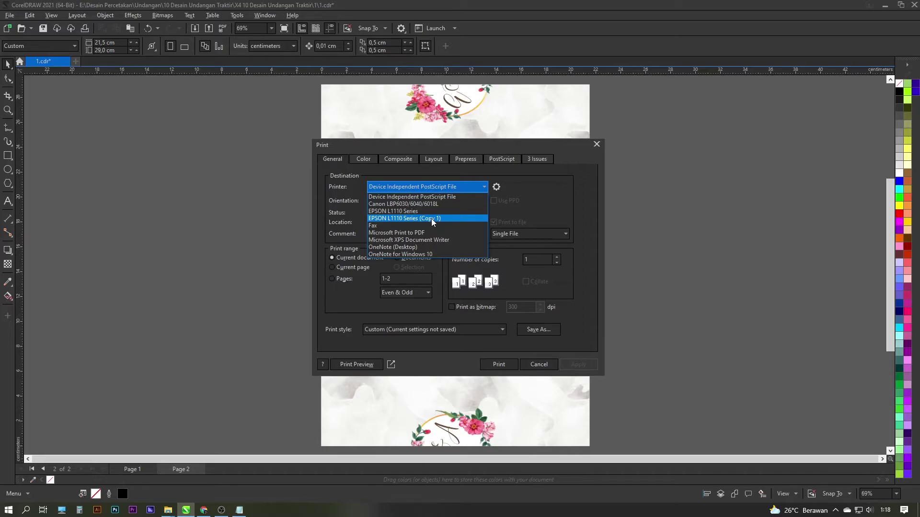
click(431, 219)
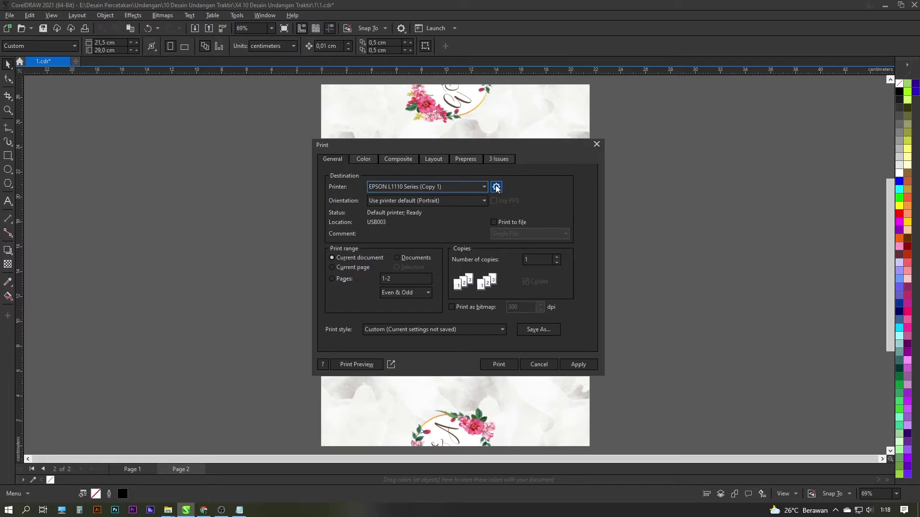
click(496, 187)
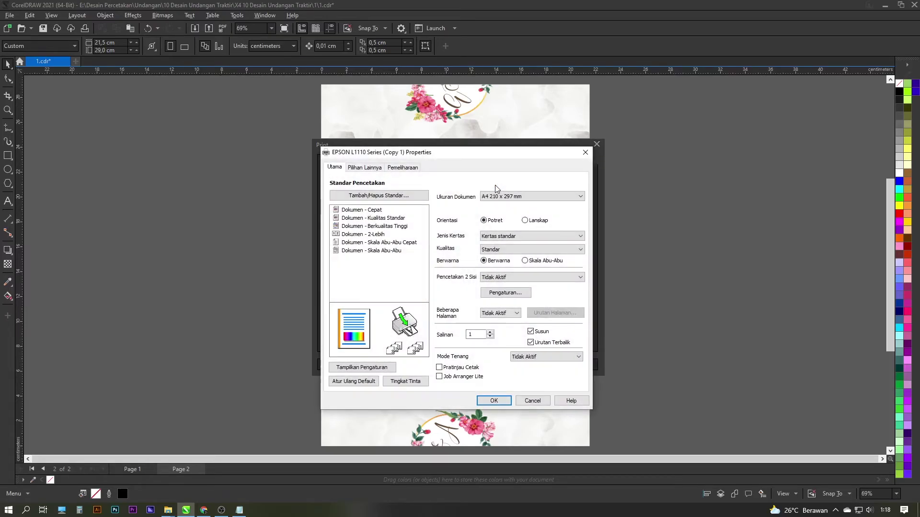
Check the Epson paper settings, keeping A4 size and Kertas standar paper type
drag(514, 155, 509, 141)
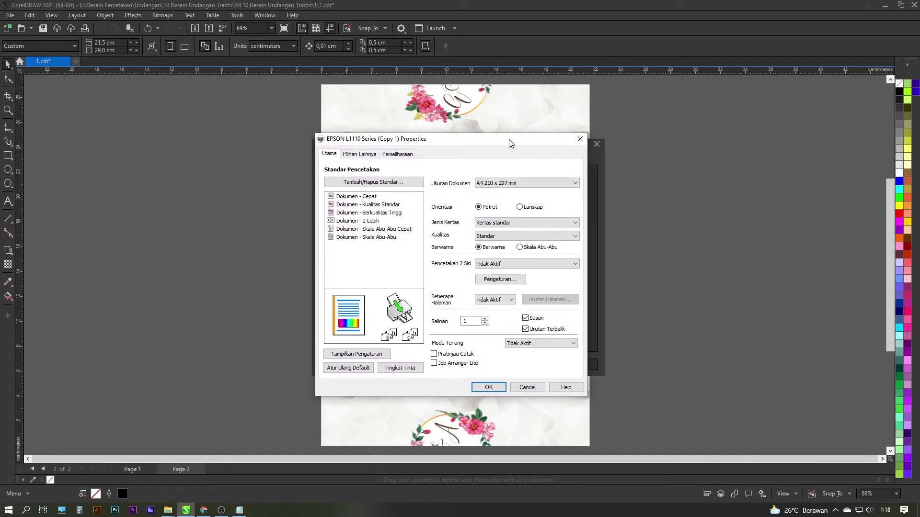
click(512, 185)
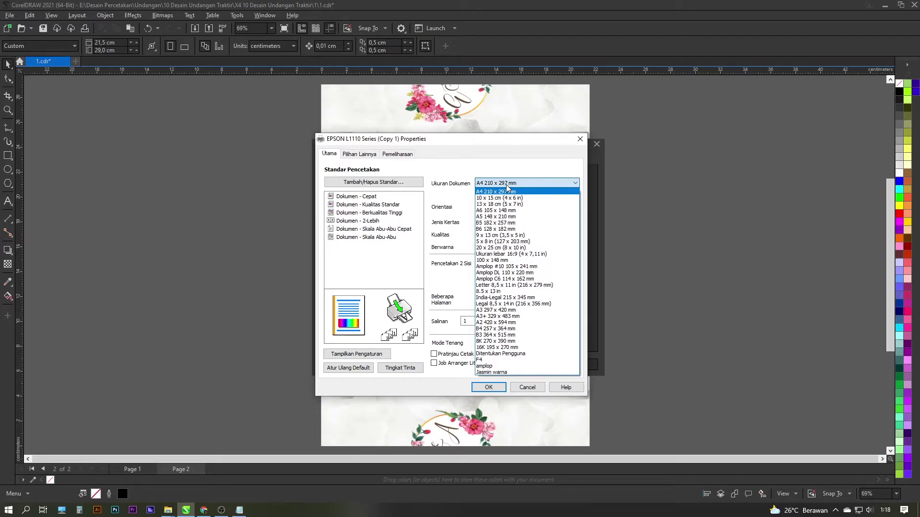
click(508, 186)
click(508, 186)
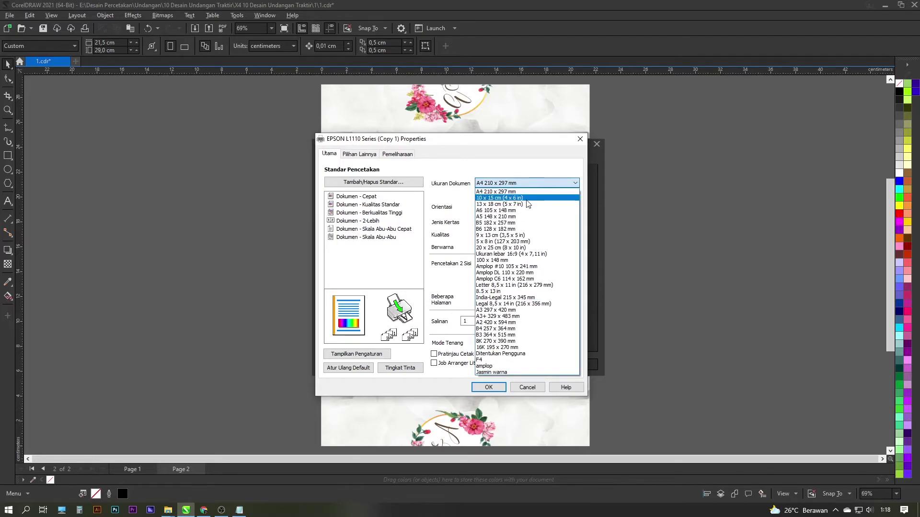
click(513, 184)
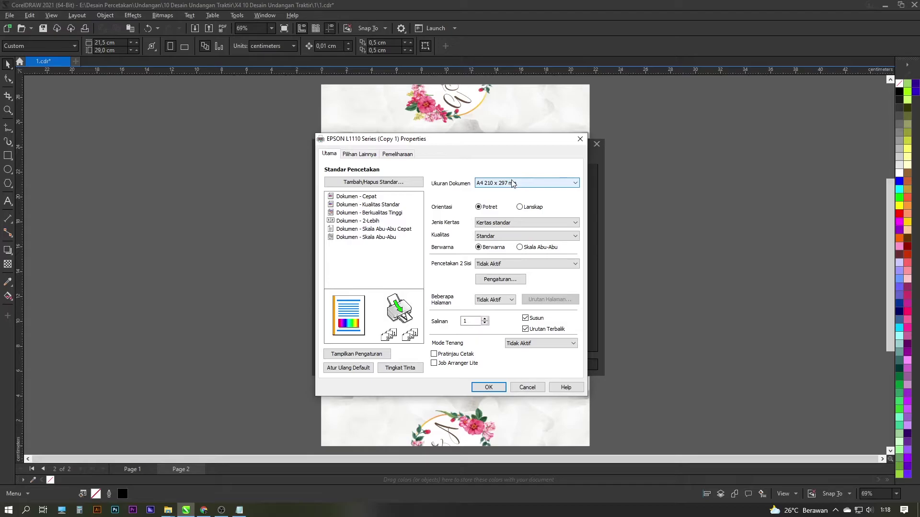
click(507, 225)
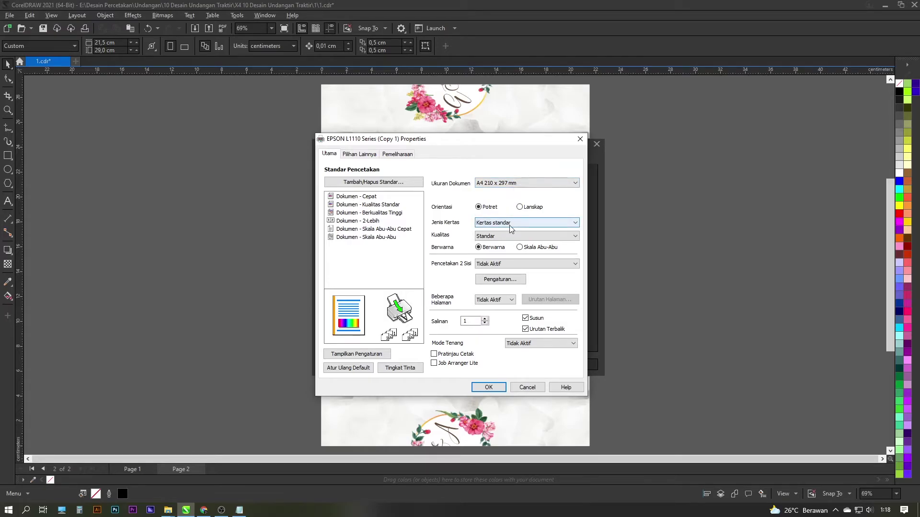
click(511, 225)
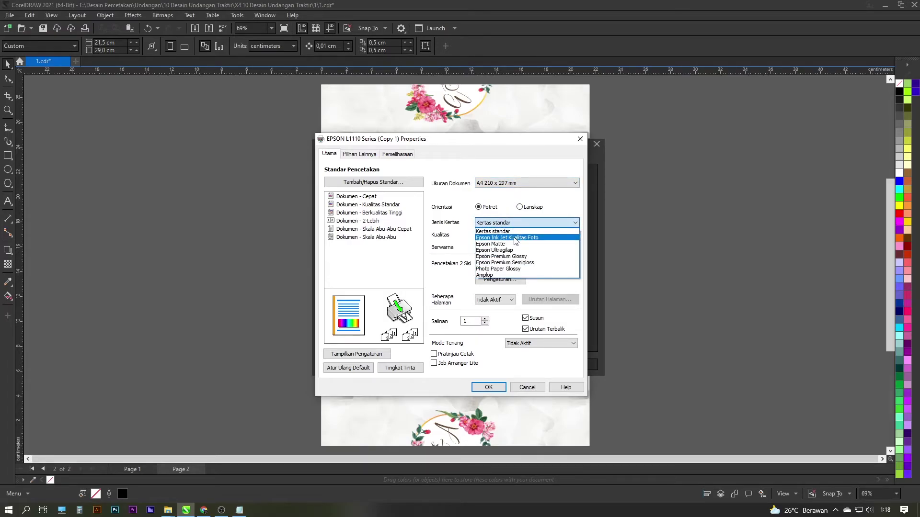
click(515, 224)
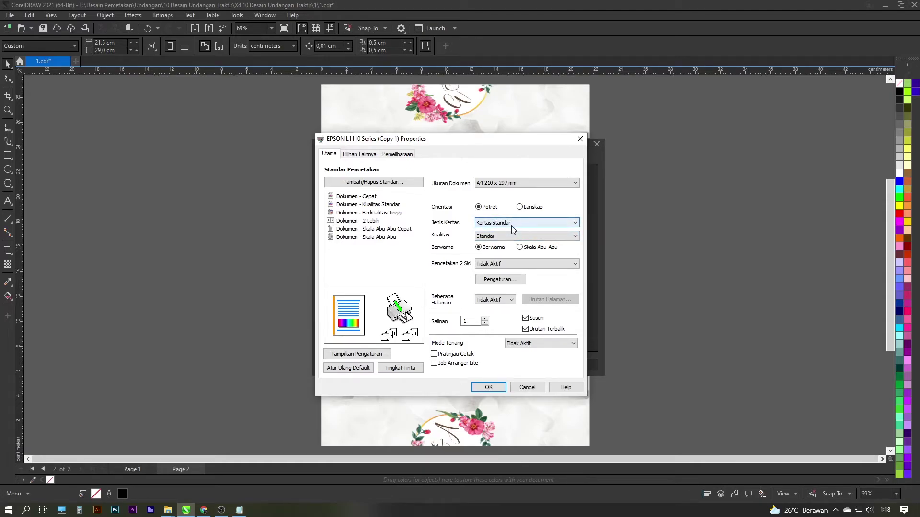
click(505, 226)
click(505, 226)
Set Epson print quality to Standar-Tajam and confirm the properties
click(502, 236)
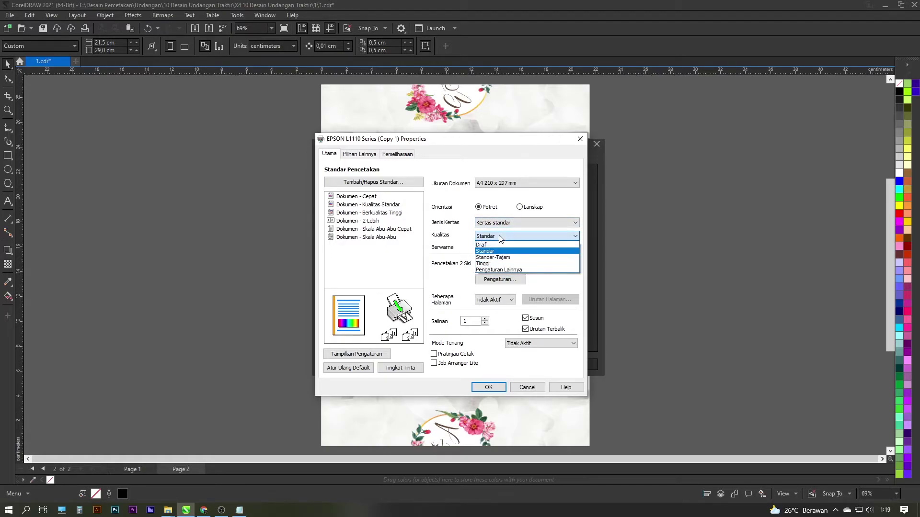
click(531, 258)
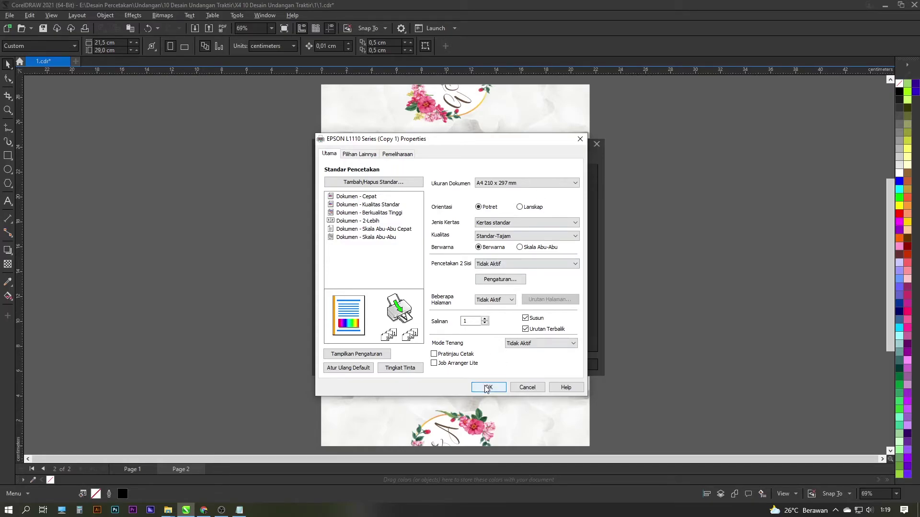
click(498, 388)
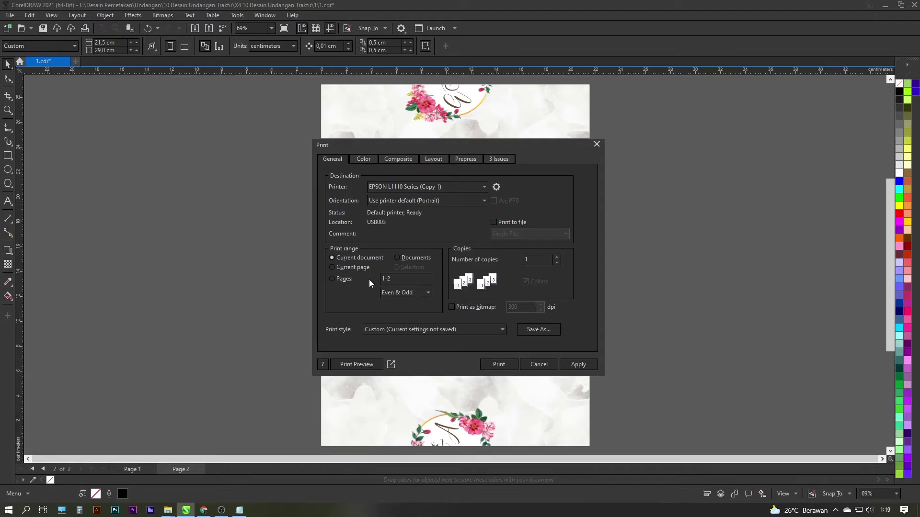
Restrict printing to the current page, page 2, and bring up Print Preview
click(348, 271)
drag(393, 148, 591, 142)
click(583, 271)
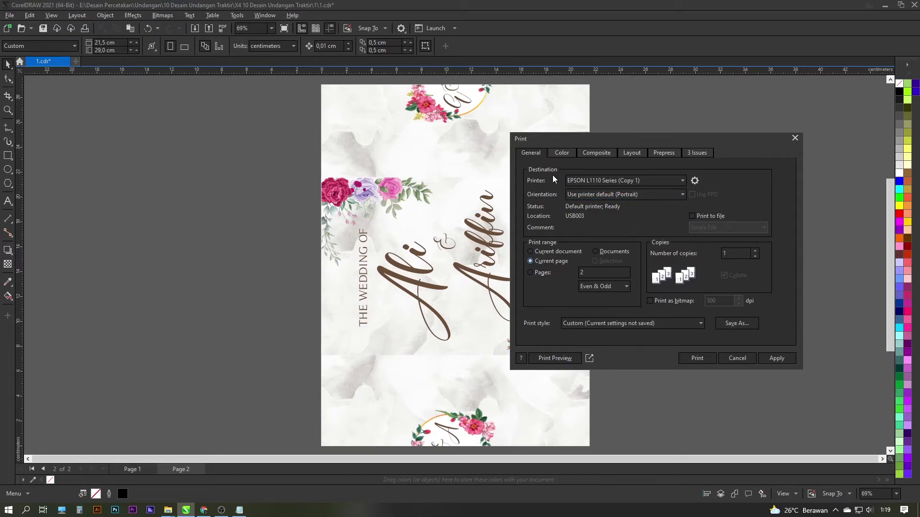
drag(599, 144, 574, 146)
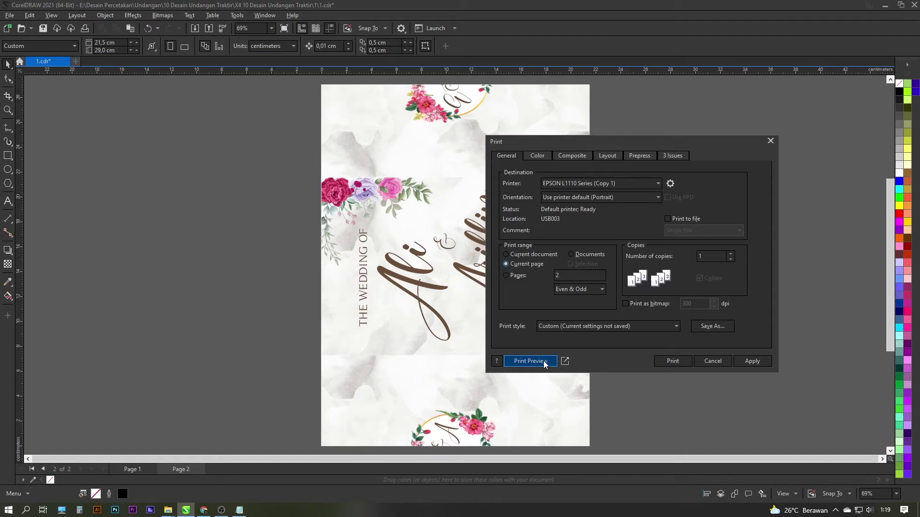
click(545, 363)
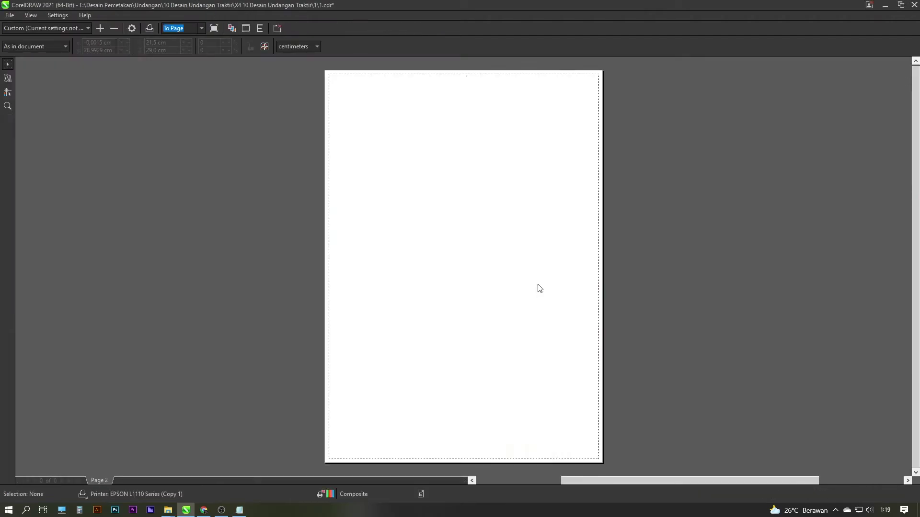
Select the page 2 wedding cover in the preview and unlock its aspect ratio
click(539, 287)
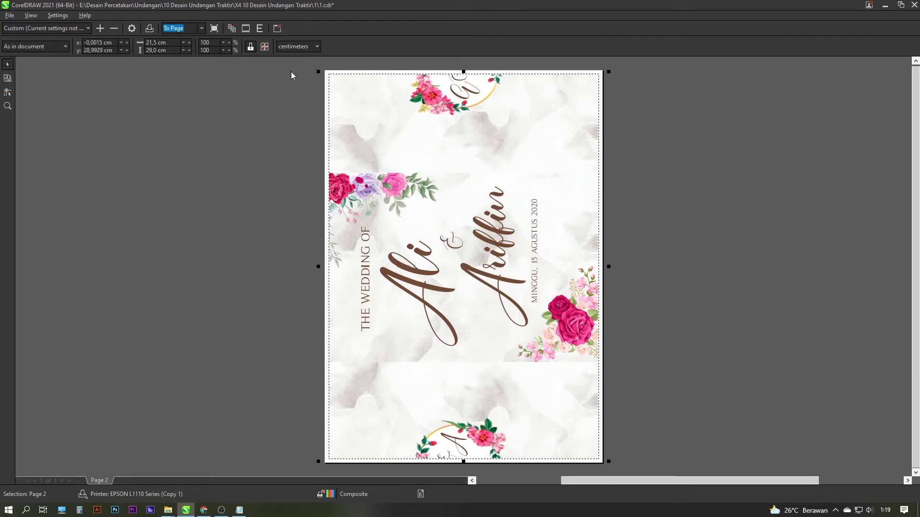
click(250, 48)
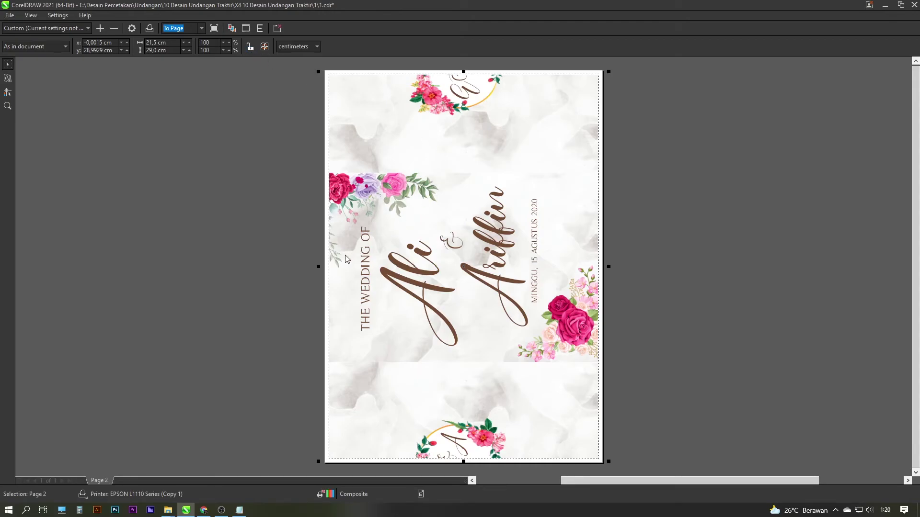
Narrow the cover artwork to 95% width (about 20,41 cm) and stretch it to about 29,11 cm tall
drag(318, 266, 326, 266)
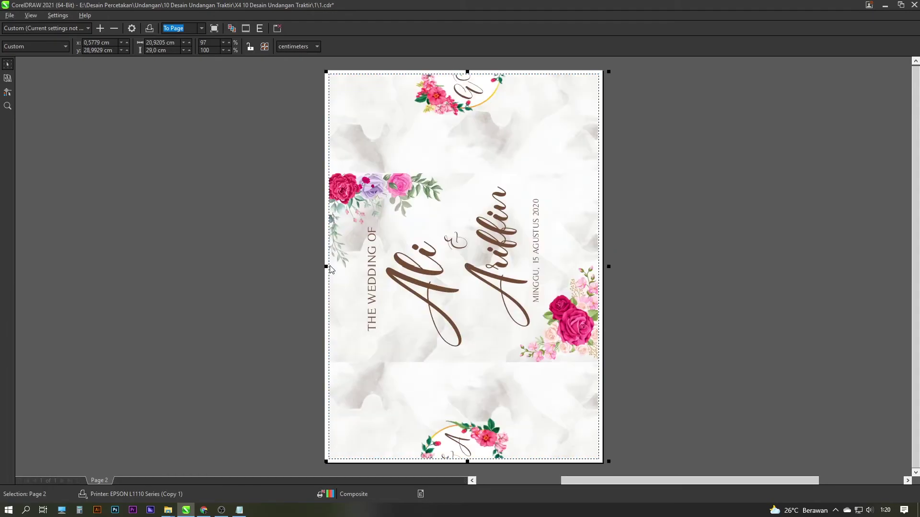
drag(609, 267, 602, 277)
drag(469, 72, 469, 71)
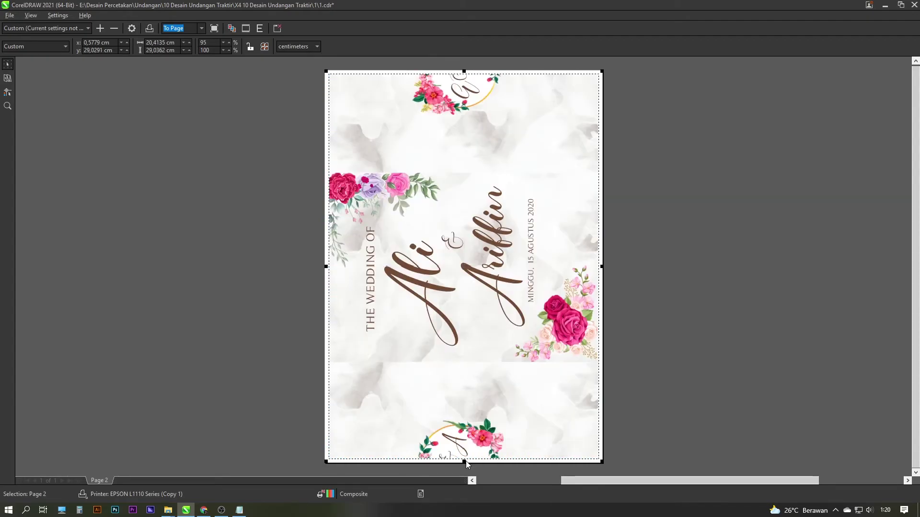
drag(467, 463, 467, 463)
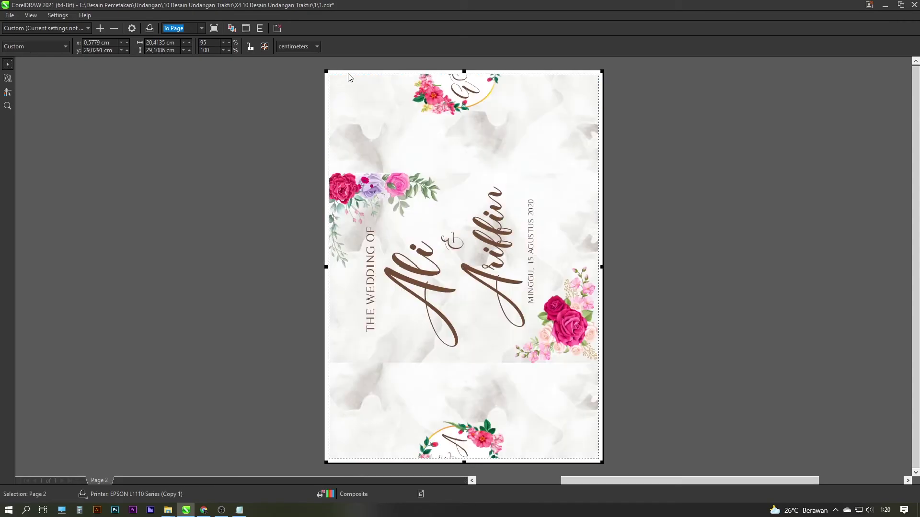